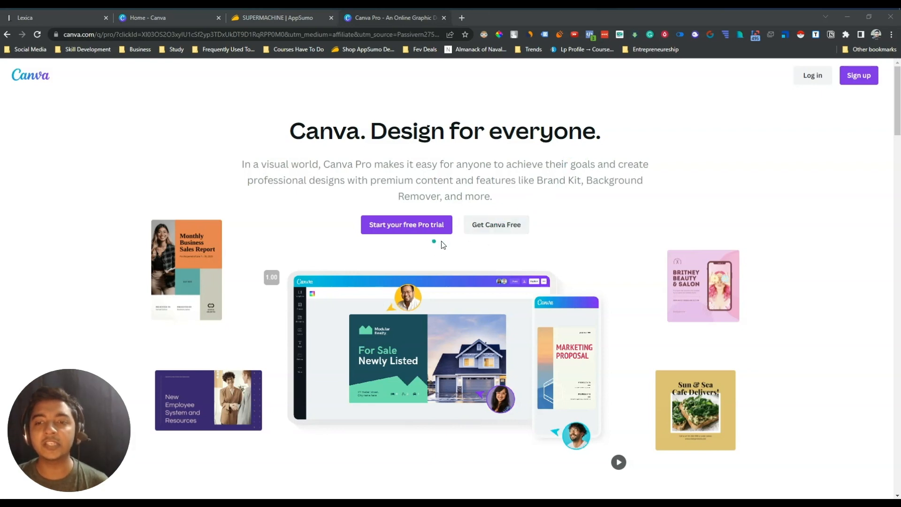
Step: Go to Canva's app discovery page and search the apps for "text to image"
left_click(150, 19)
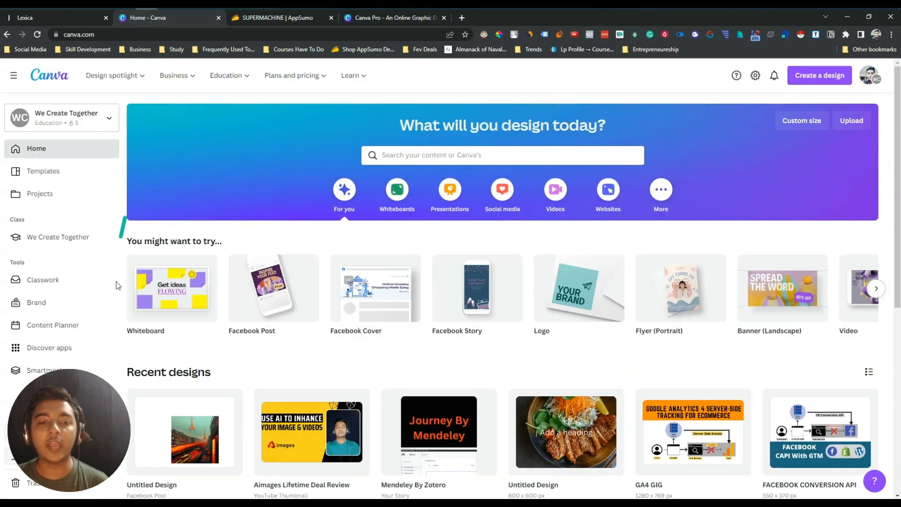
left_click_drag(87, 436, 838, 391)
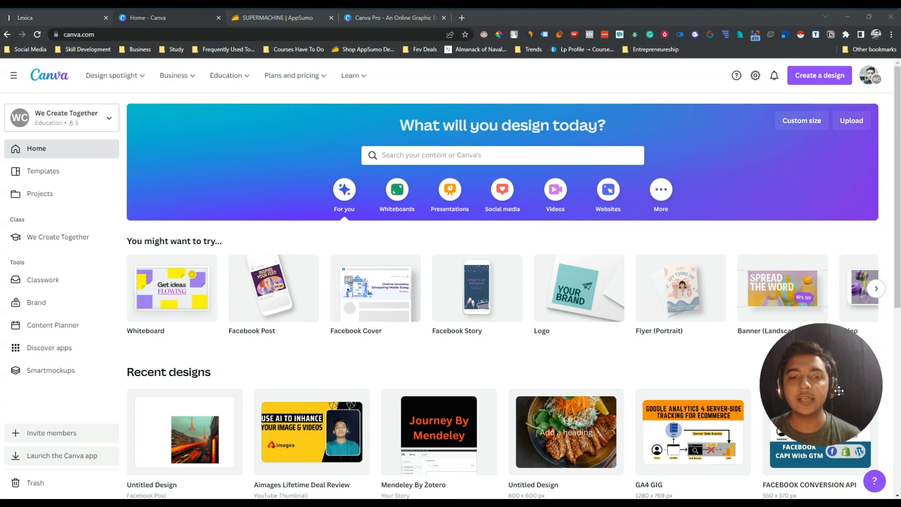
left_click(47, 348)
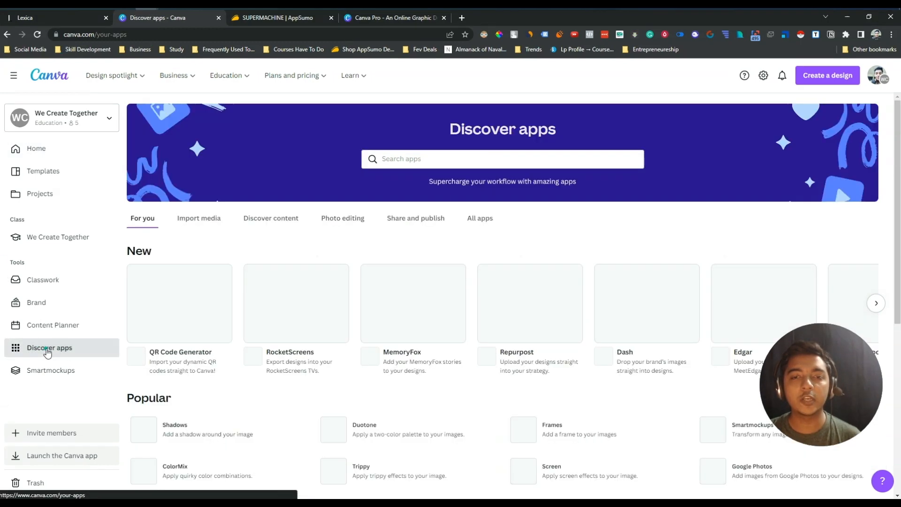
left_click(404, 164)
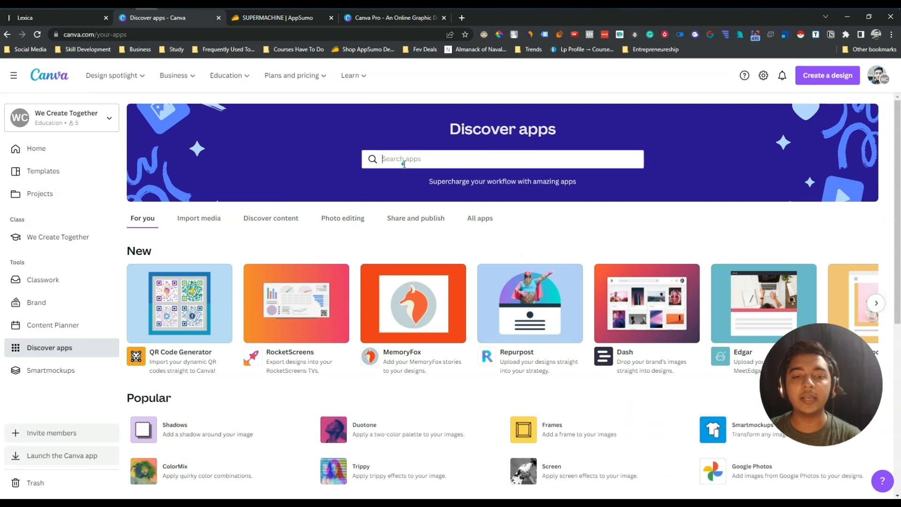
type("text")
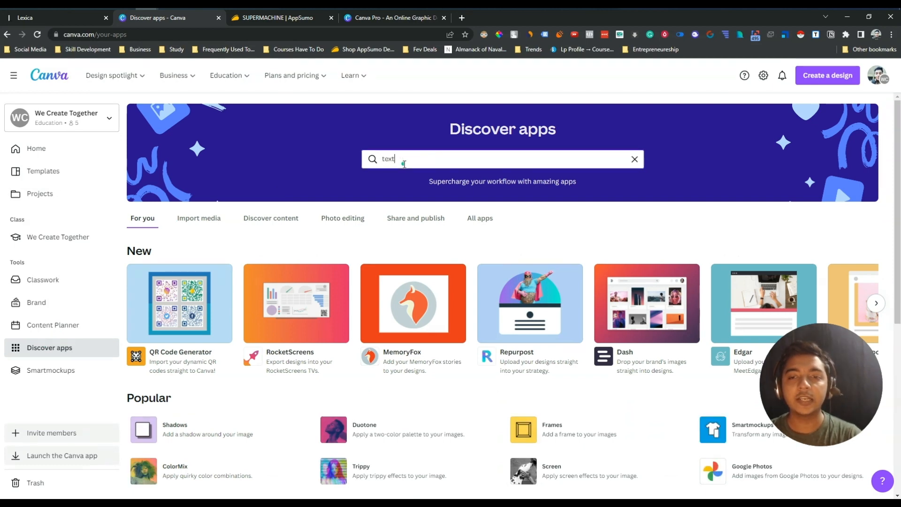
type(" to image")
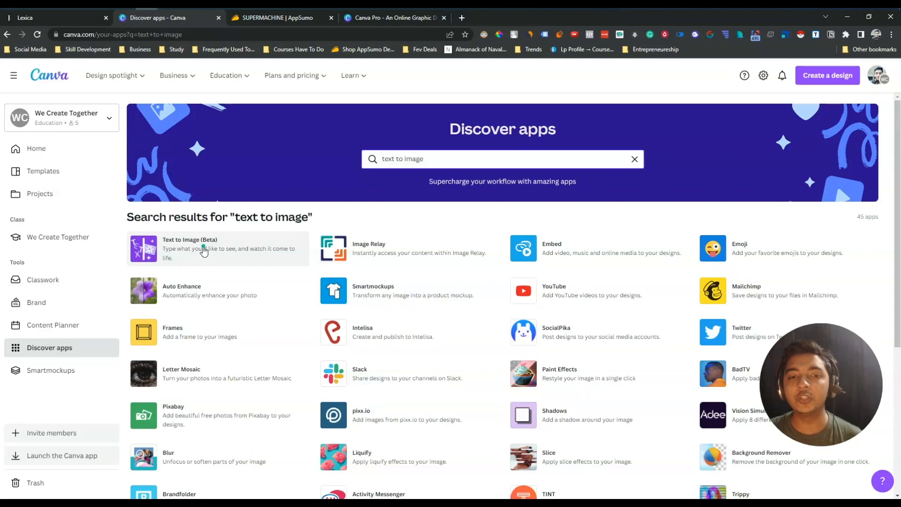
Step: Open the Text to Image (Beta) app in a new Facebook Post design
left_click(179, 243)
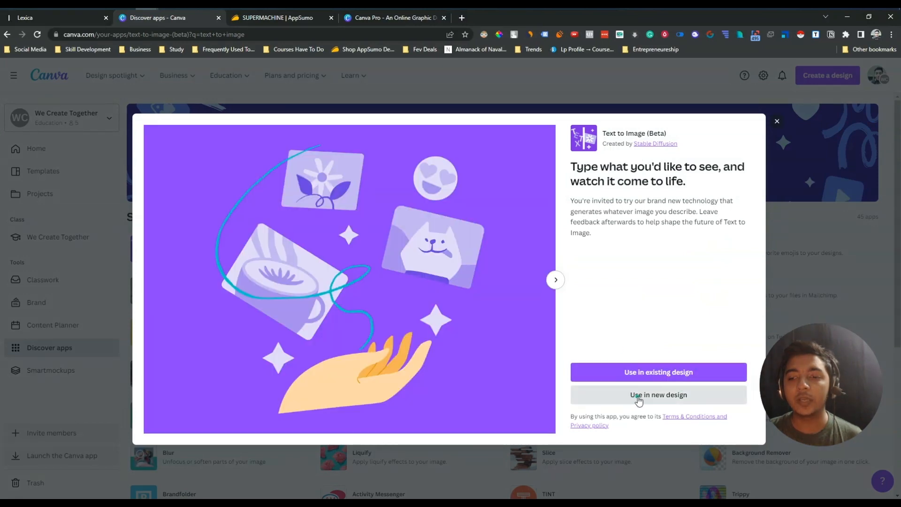
left_click(655, 399)
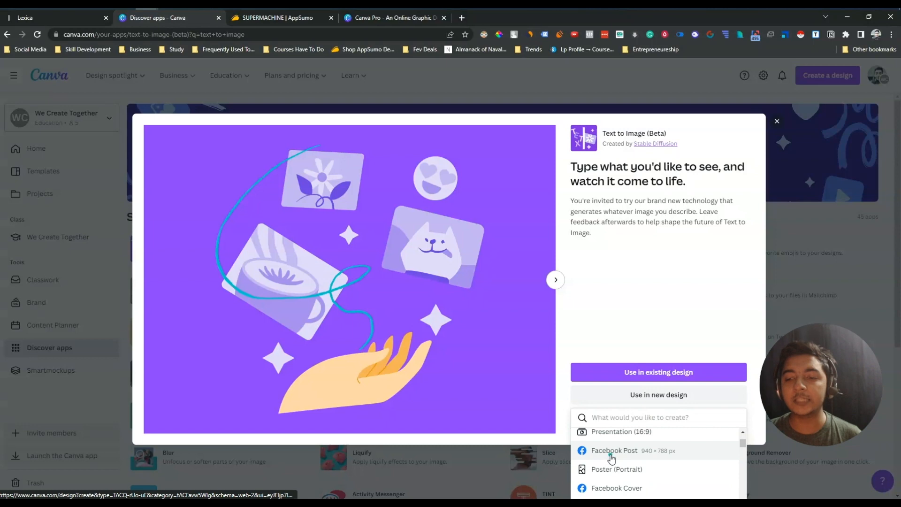
left_click(609, 459)
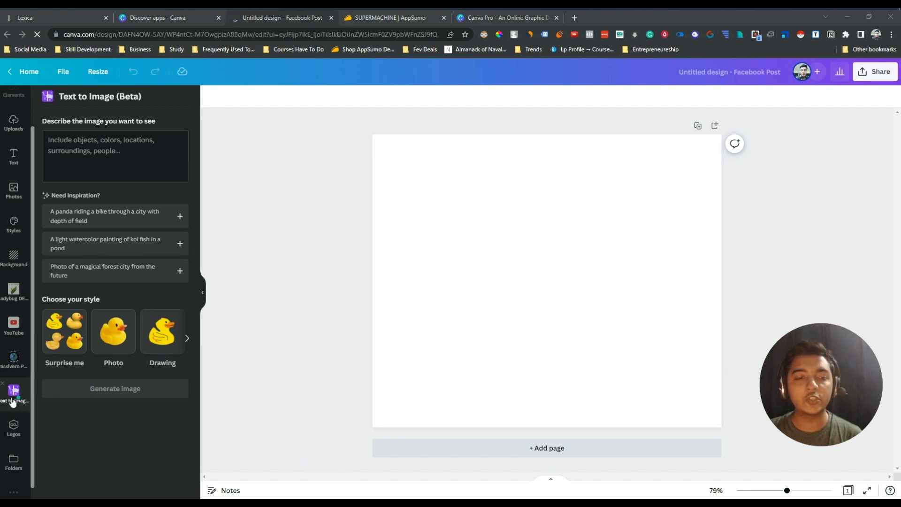
scroll(14, 397, "up", 2)
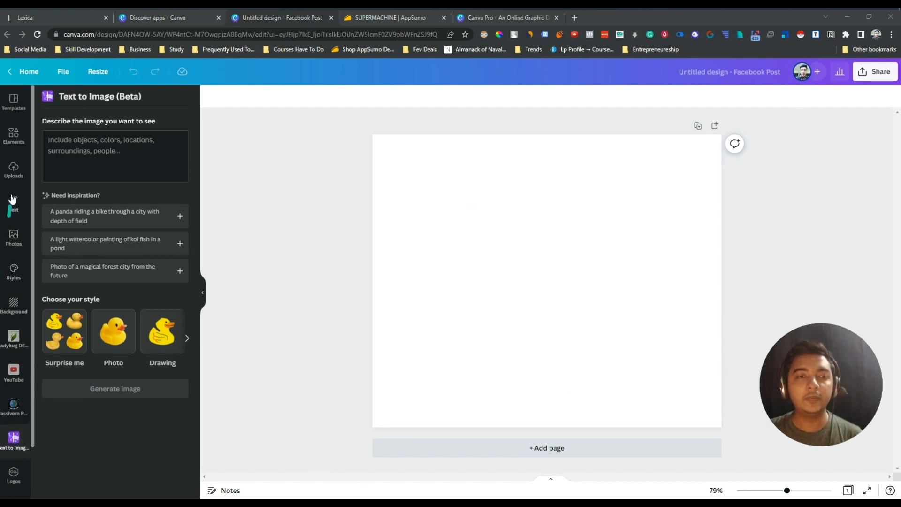
left_click(14, 110)
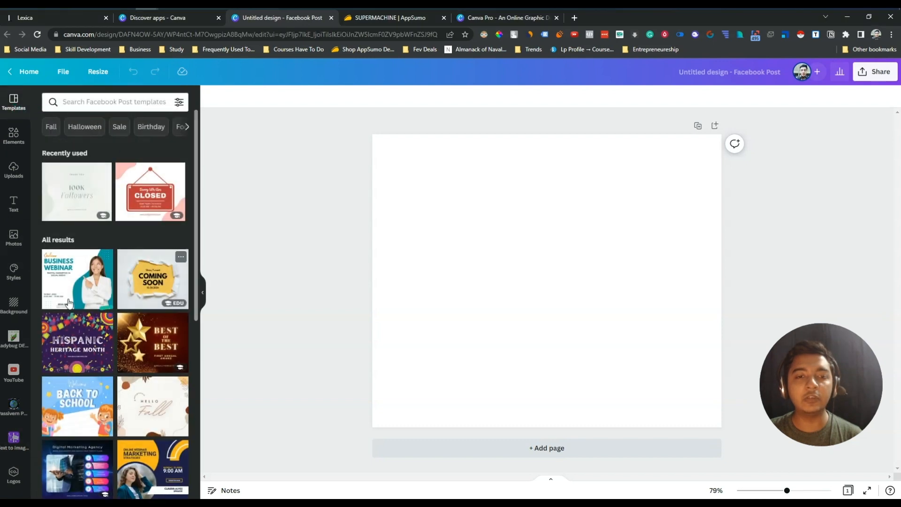
scroll(13, 342, "down", 2)
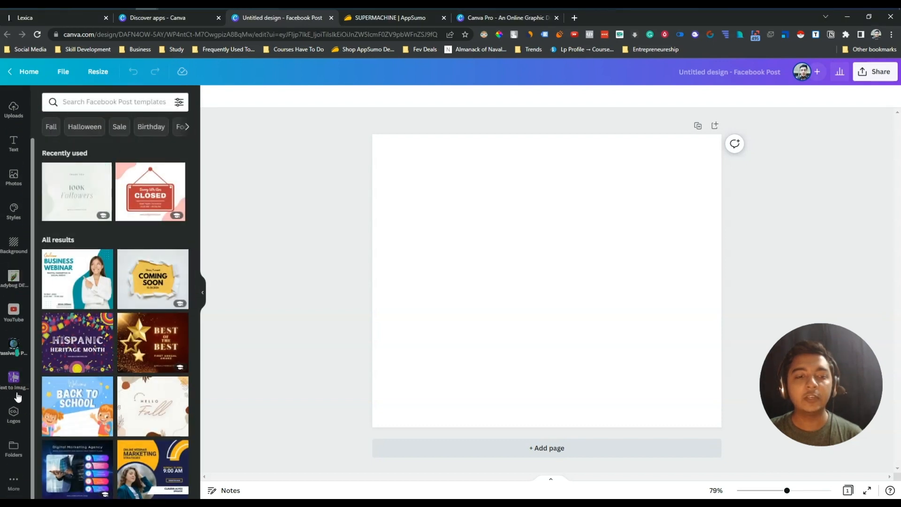
left_click(14, 381)
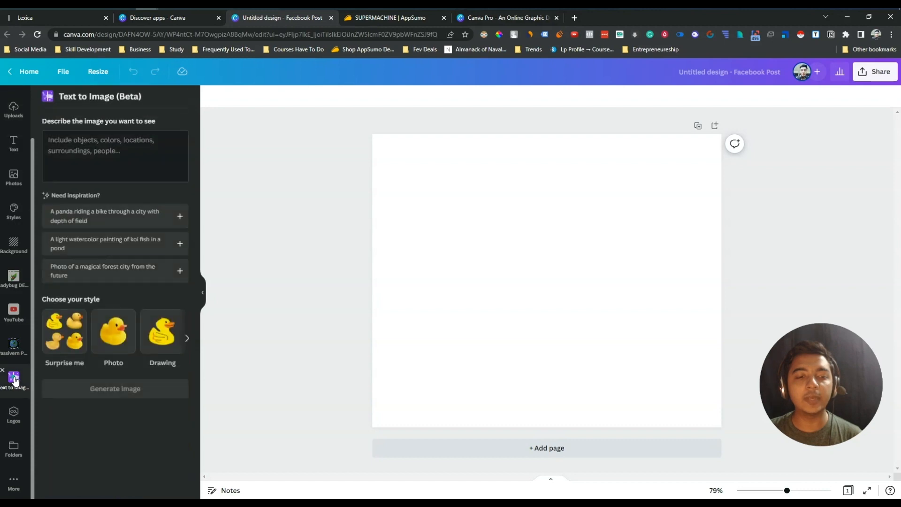
Step: Generate images with Text to Image from the prompt "Image of a boy recording video for his youtube channel."
left_click(97, 164)
left_click(98, 152)
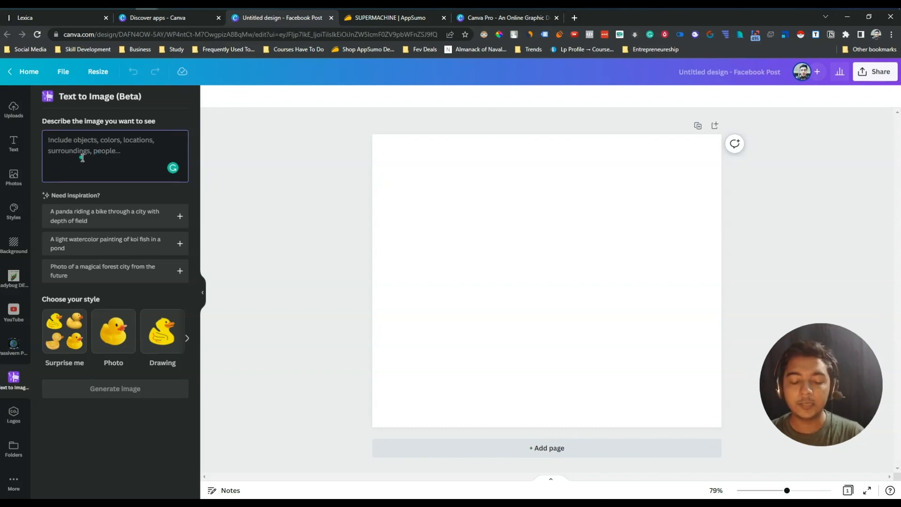
type("Ima")
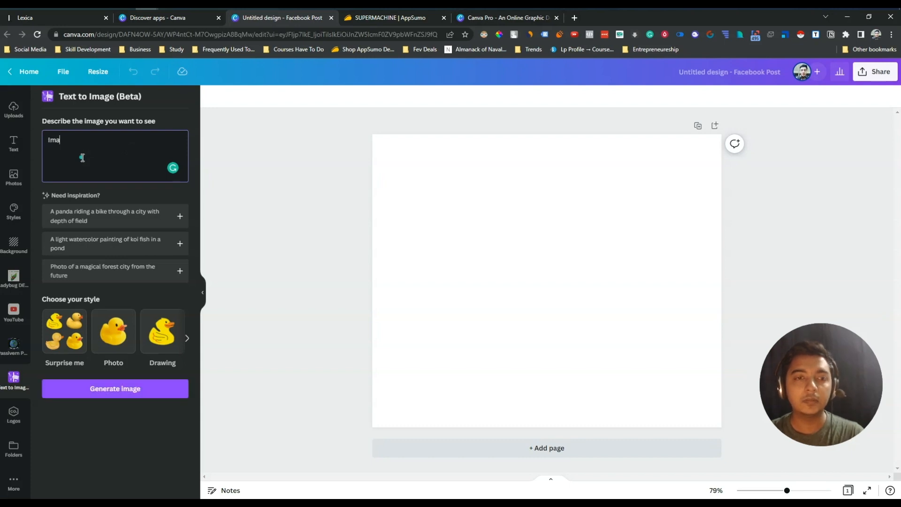
type("ge of a boy recording video for his youtube channel.")
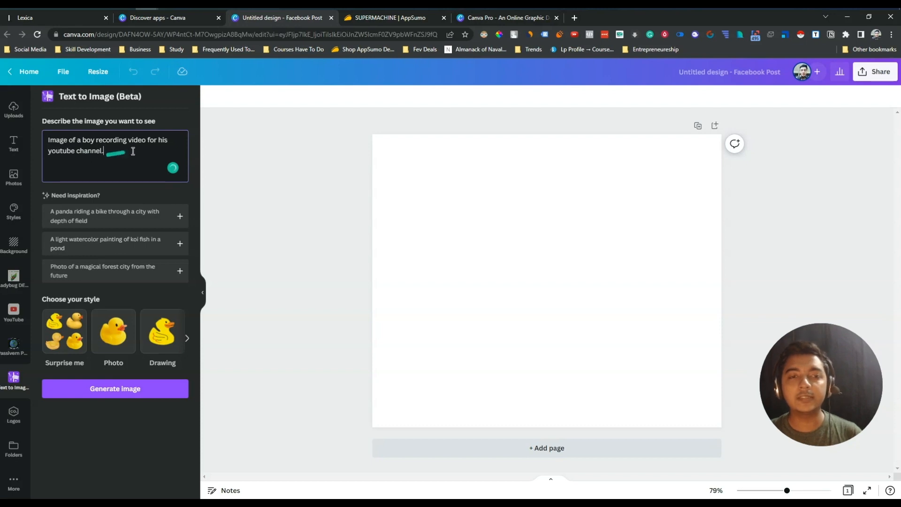
left_click_drag(106, 152, 48, 141)
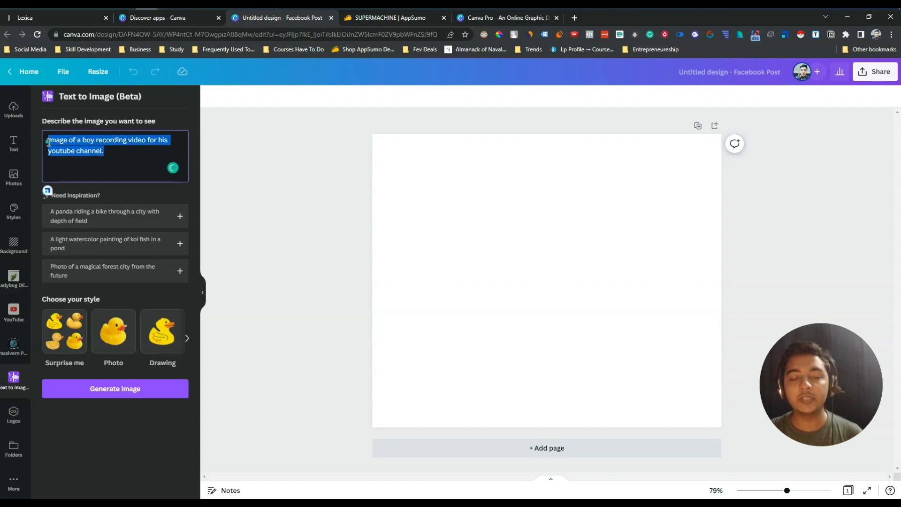
left_click(49, 142)
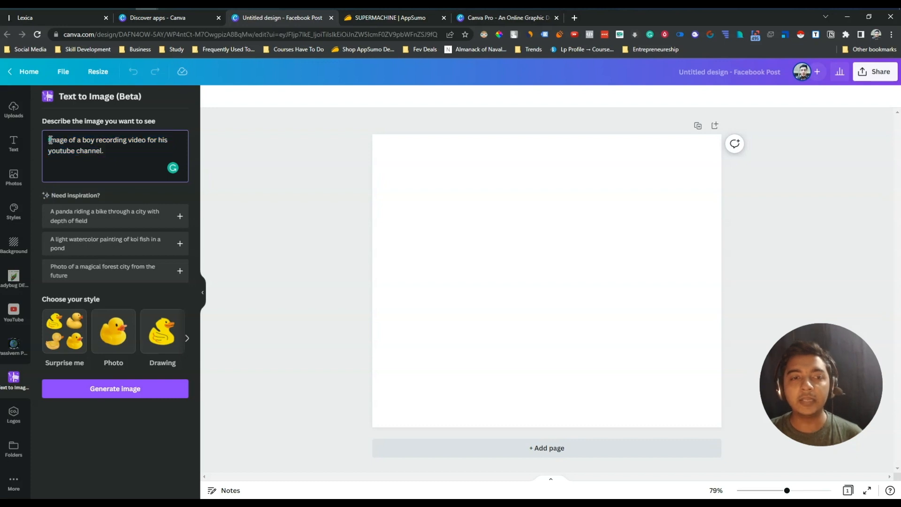
left_click_drag(48, 142, 127, 155)
left_click(127, 155)
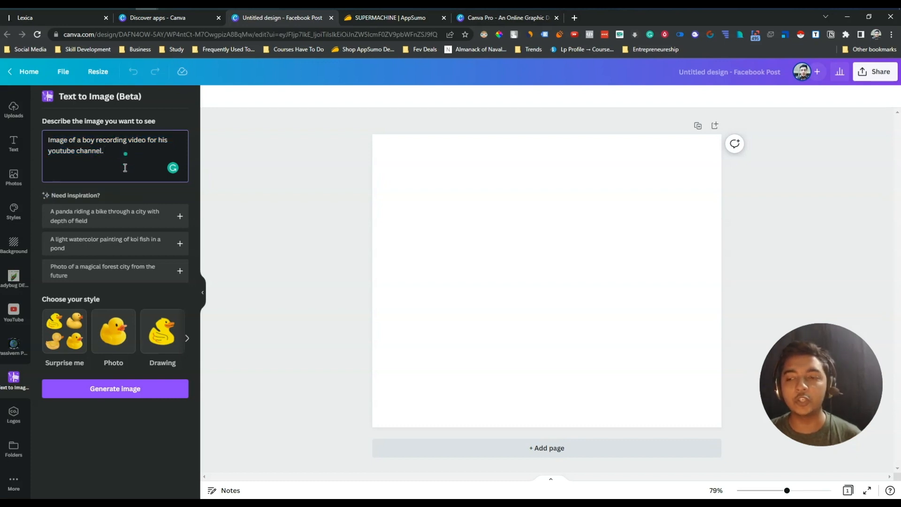
left_click_drag(110, 159, 47, 139)
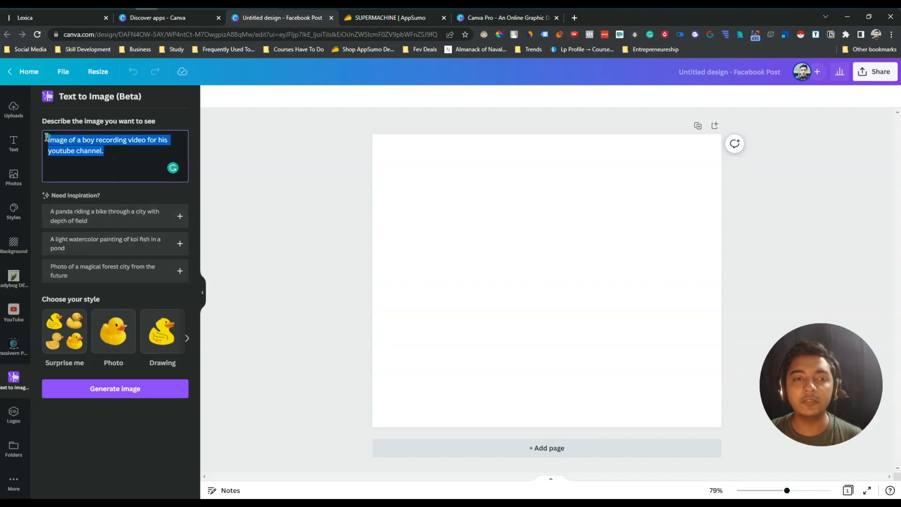
left_click(77, 144)
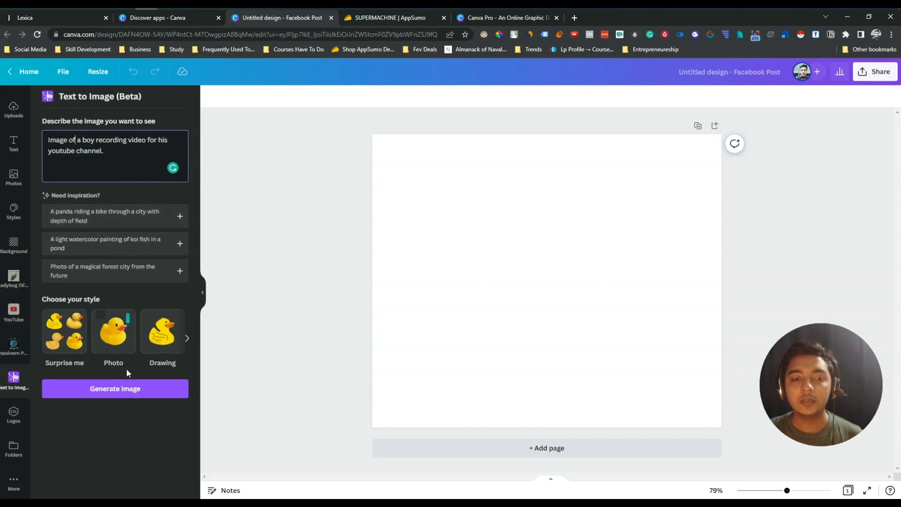
left_click(124, 388)
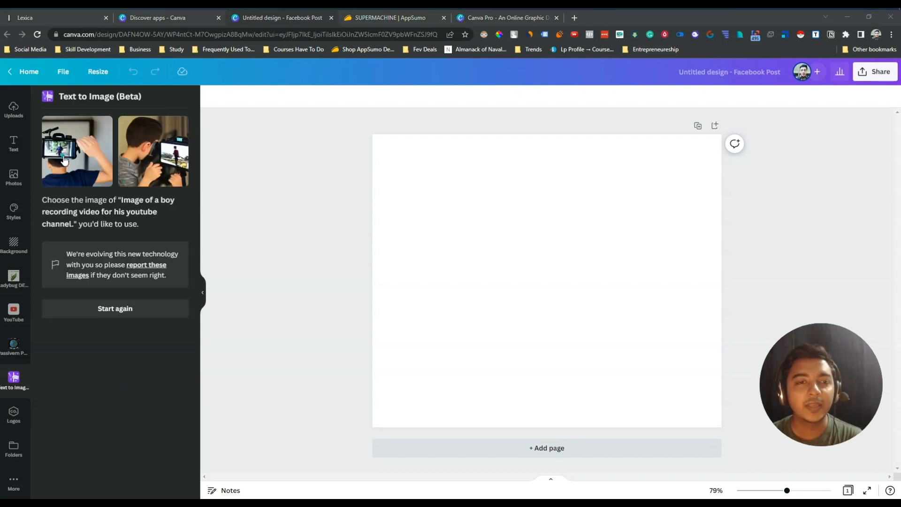
Step: Add both generated boy images to the page and move the one in the blue shirt aside so both can be compared
left_click(151, 162)
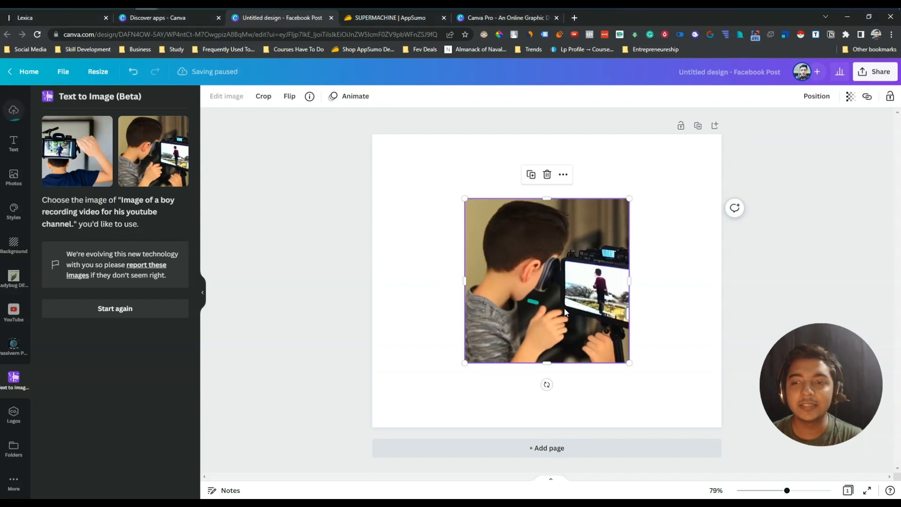
left_click(76, 157)
left_click_drag(596, 294, 505, 313)
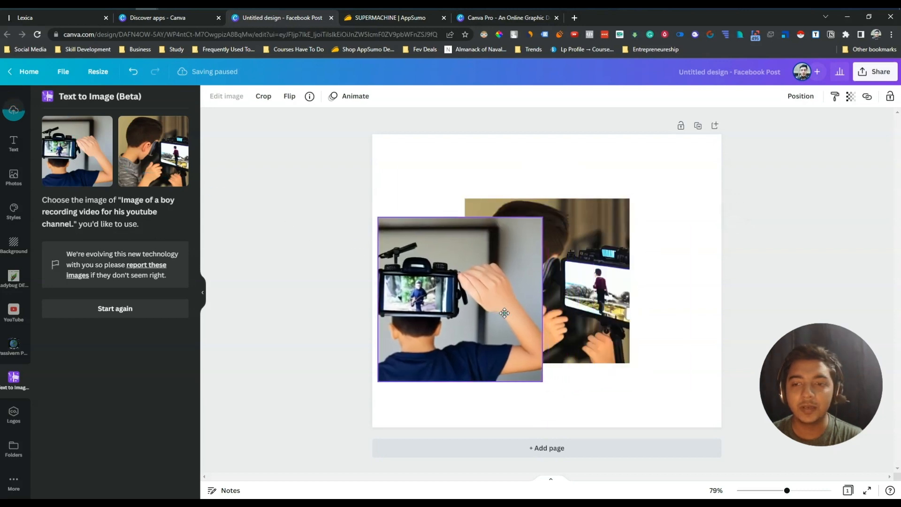
Step: Delete both boy images from the page and return to the Text to Image prompt to start again
left_click(602, 322)
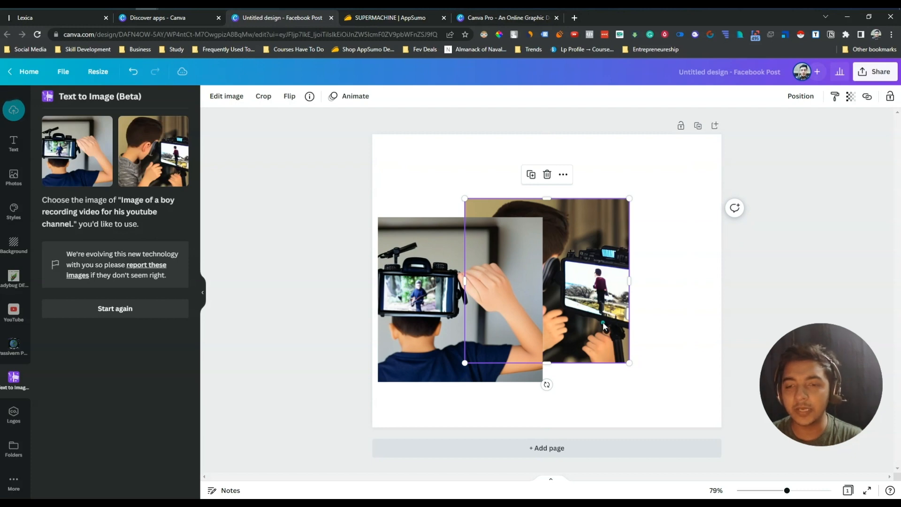
key("Delete")
left_click(497, 321)
key("Delete")
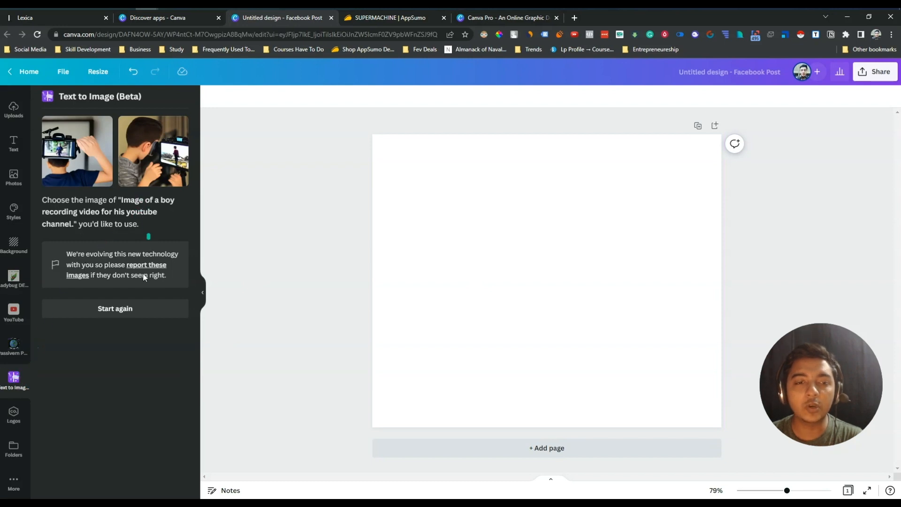
left_click(110, 314)
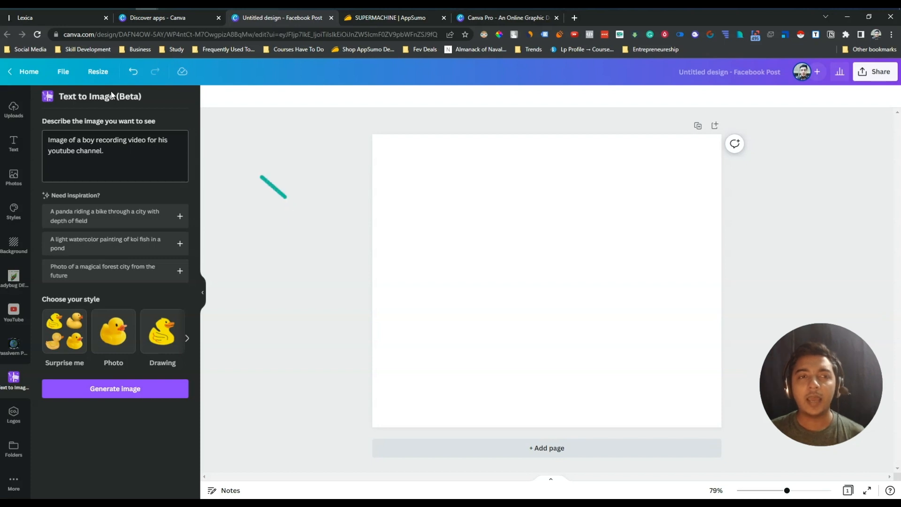
Step: Switch to the Lexica site and search its images for "tree house"
left_click(51, 19)
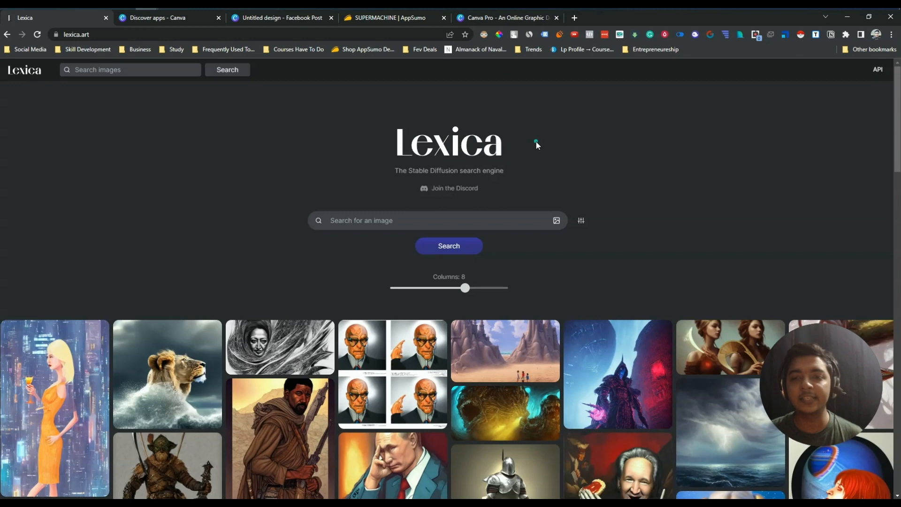
left_click(362, 226)
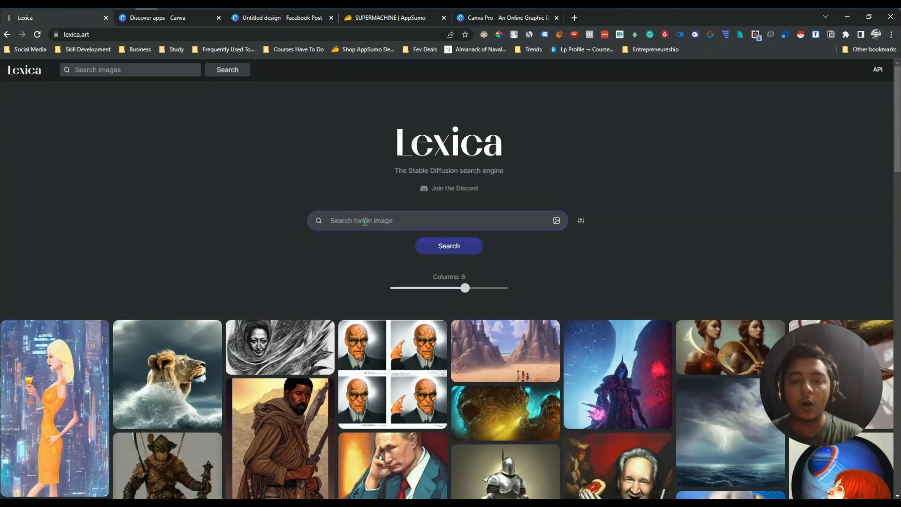
type("tree house")
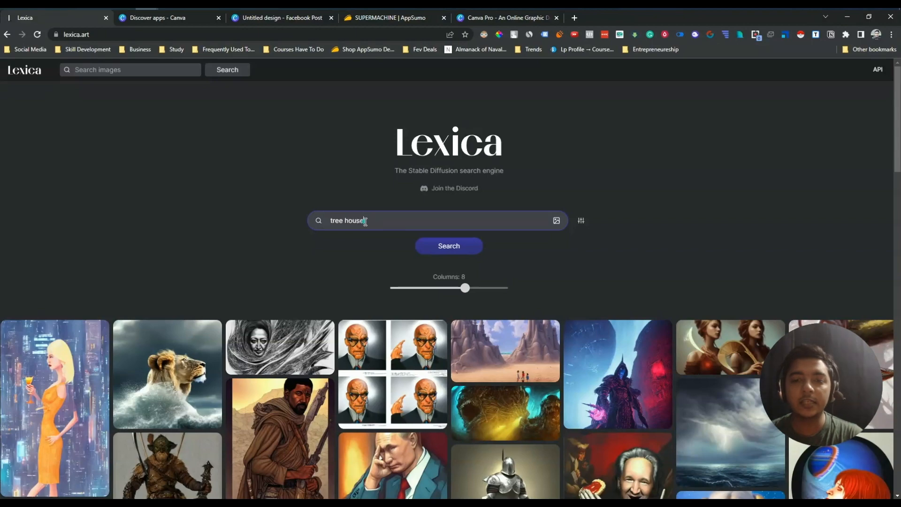
key("Return")
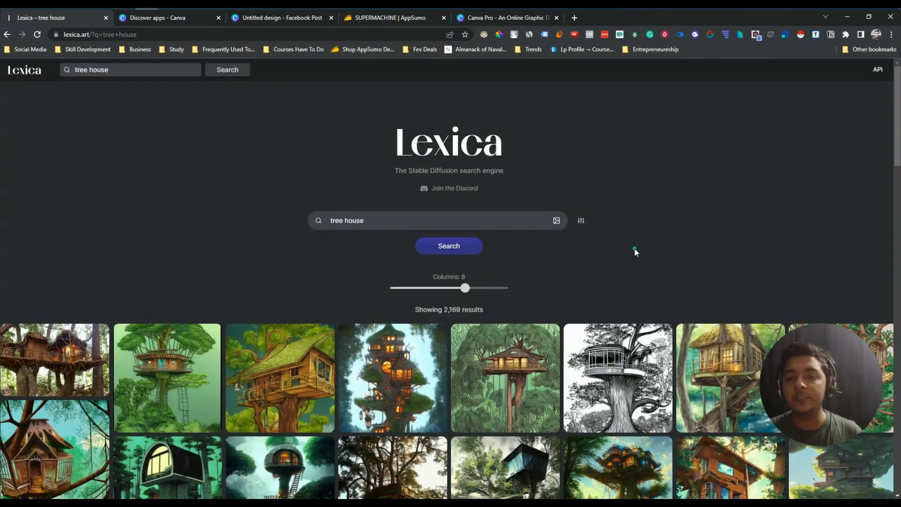
Step: Copy the prompt "A solar lush house in the woods, by dave mckean and studio ghibli" from its Lexica result and return to the Canva design
scroll(636, 252, "down", 2)
scroll(272, 340, "down", 2)
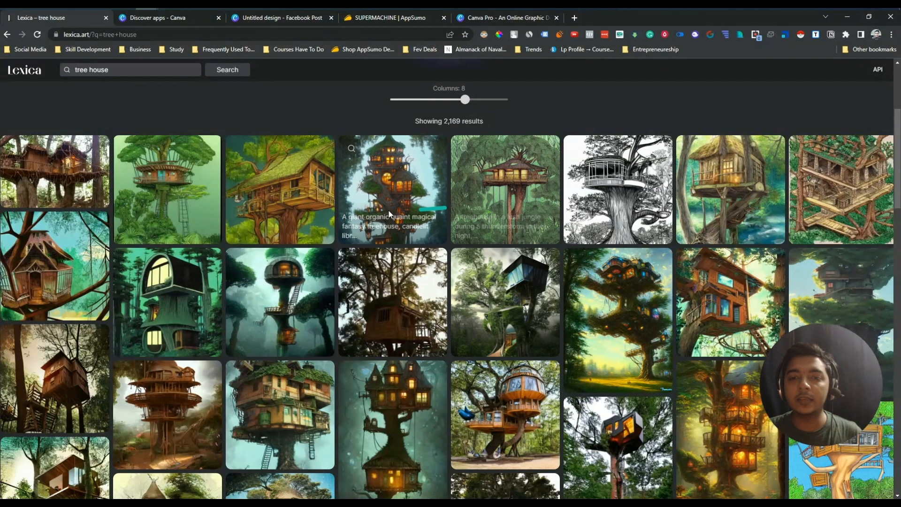
left_click(170, 304)
left_click_drag(312, 116, 228, 95)
left_click(249, 130)
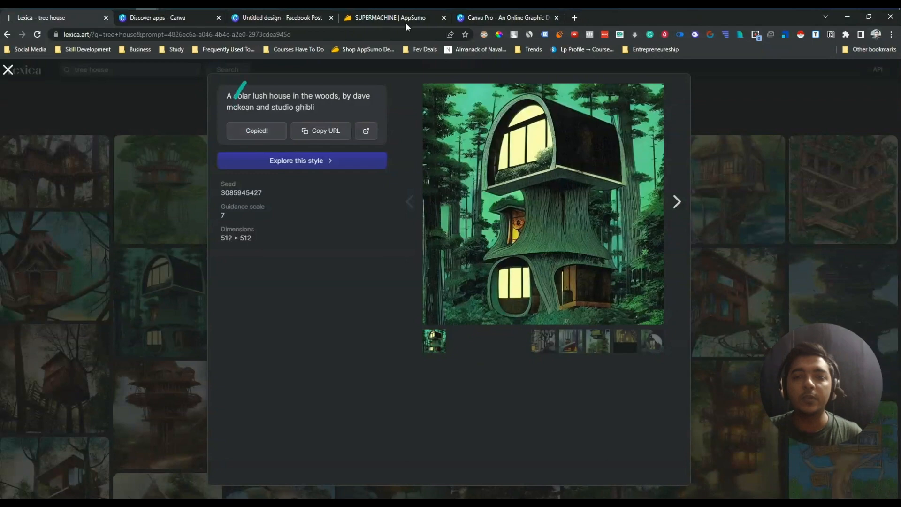
left_click(494, 18)
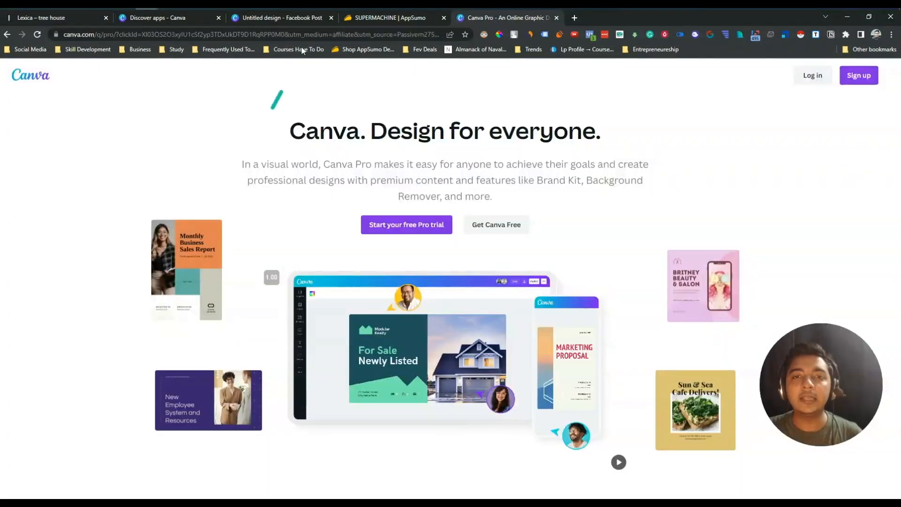
left_click(252, 19)
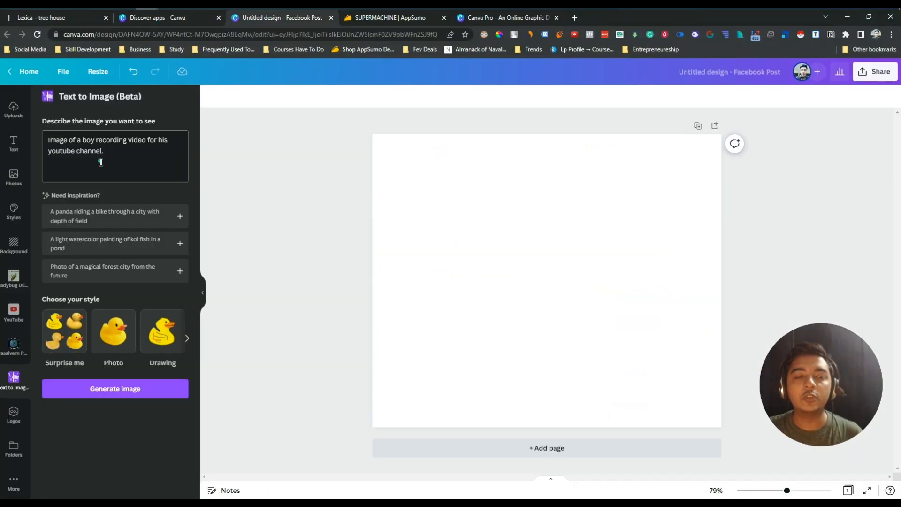
Step: Replace the prompt with the copied solar lush house text, append ", 8k, realistic, more detailed." and generate the images
left_click_drag(104, 151, 49, 139)
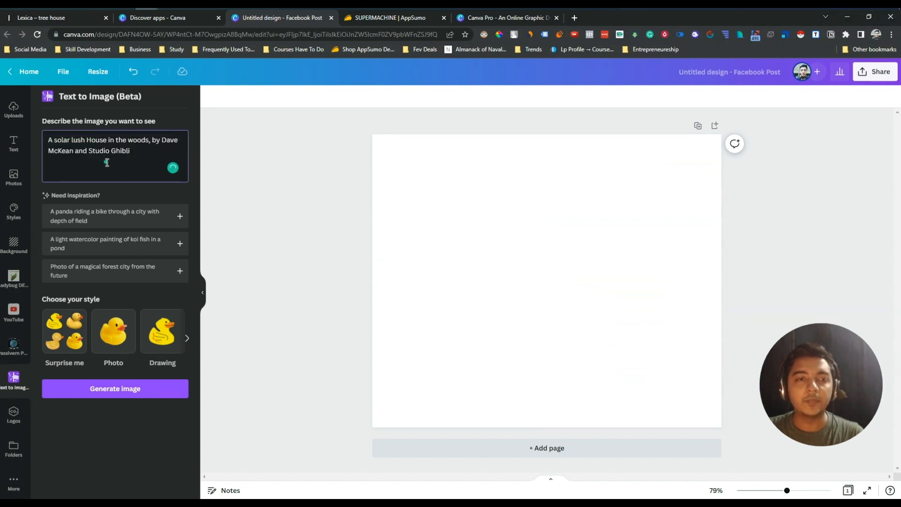
left_click(73, 166)
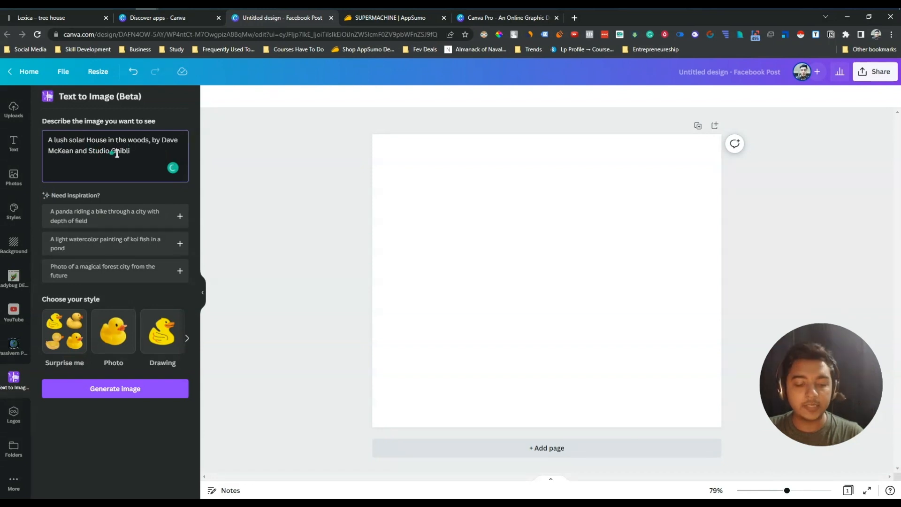
key("ctrl+z")
left_click(134, 149)
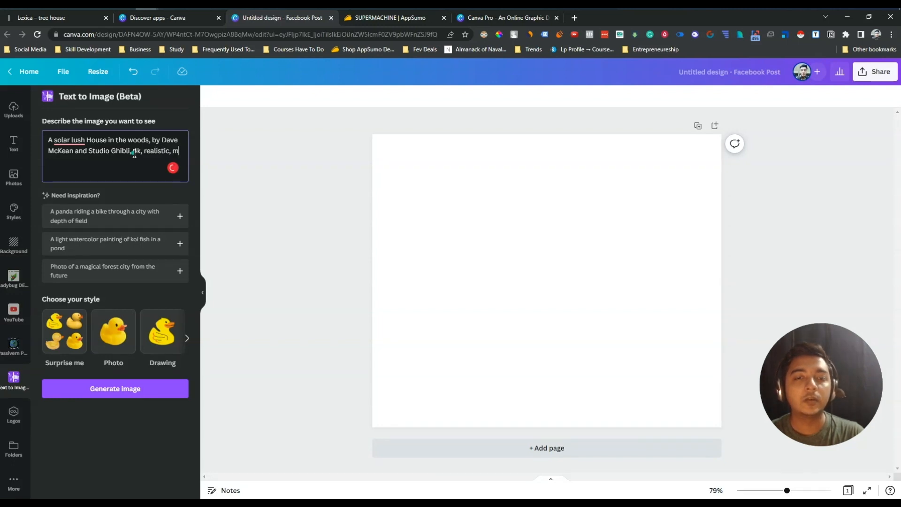
type("ore detailed")
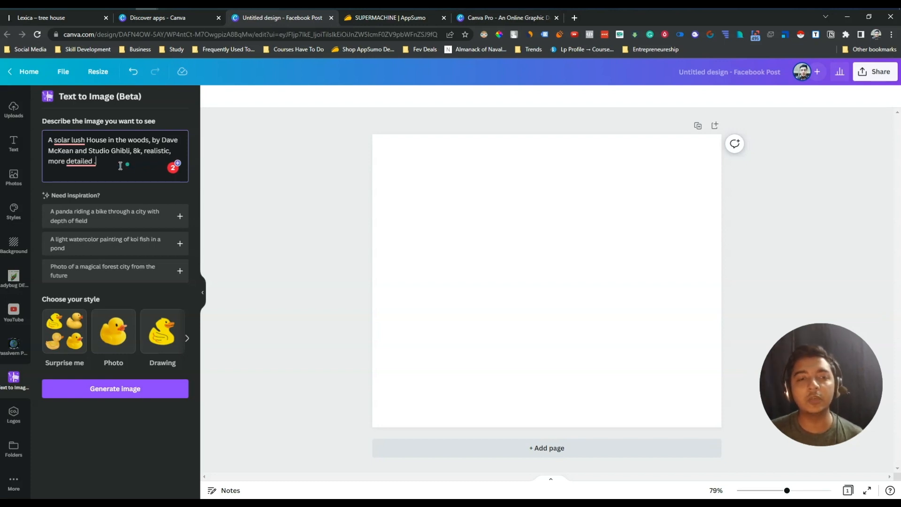
mouse_move(96, 162)
left_click(101, 181)
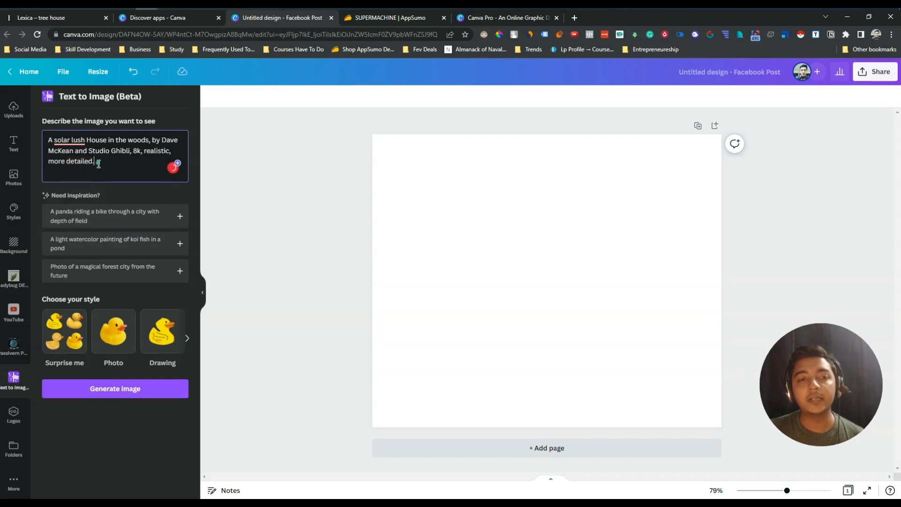
left_click(119, 391)
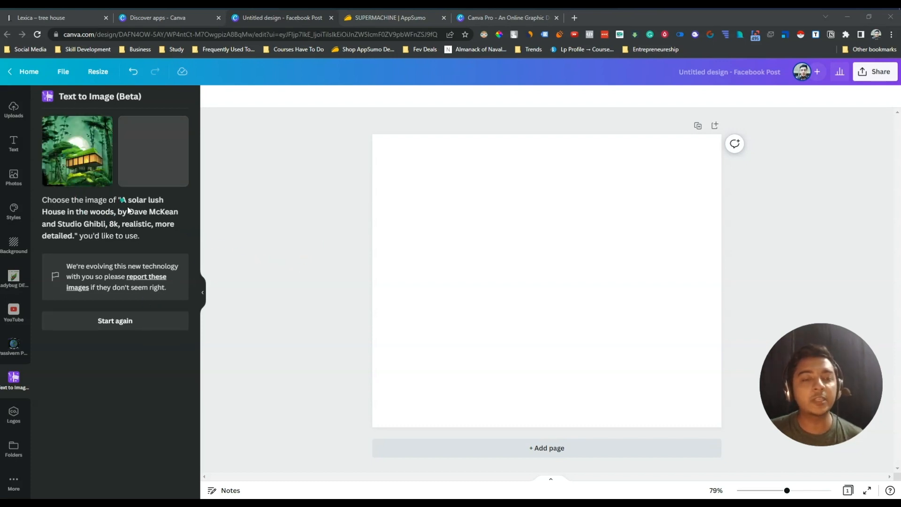
left_click(61, 21)
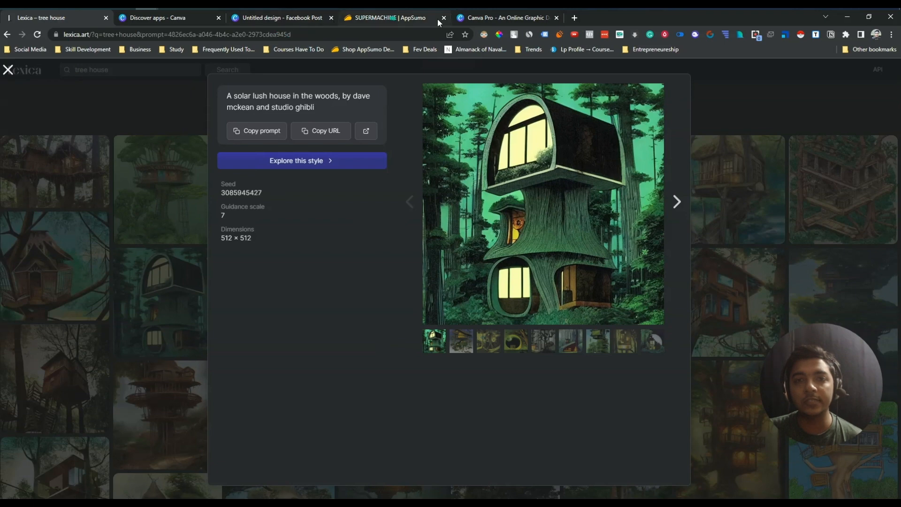
left_click(482, 21)
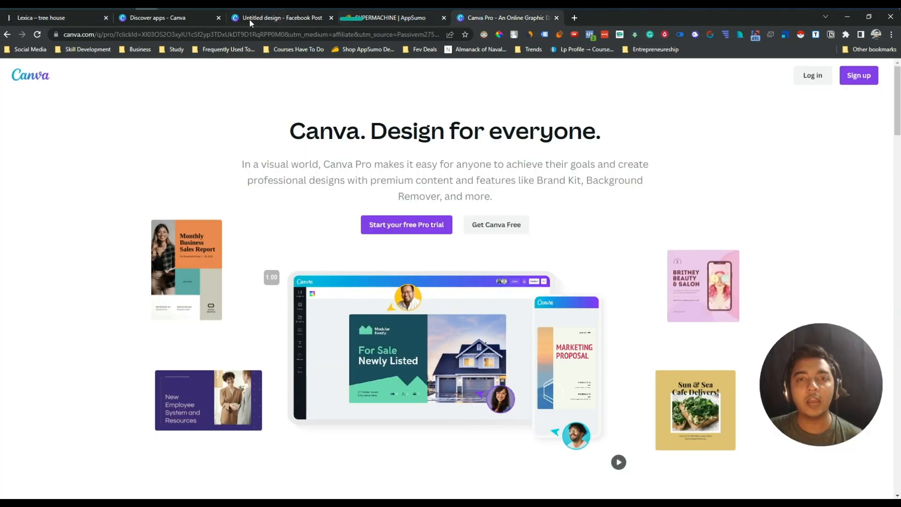
left_click(182, 22)
left_click(272, 18)
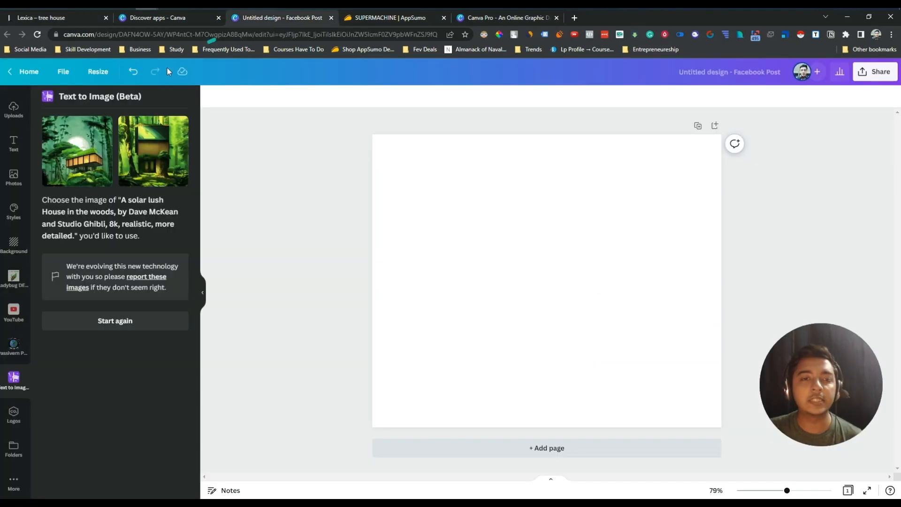
Step: Add both generated house images to the page and move them apart, the bright green one upper left and the moonlit one lower right
left_click(81, 154)
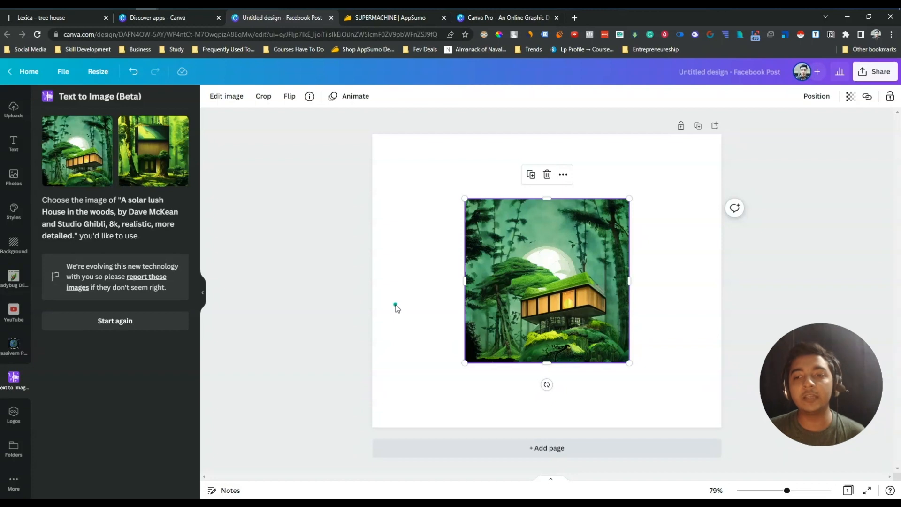
left_click(155, 156)
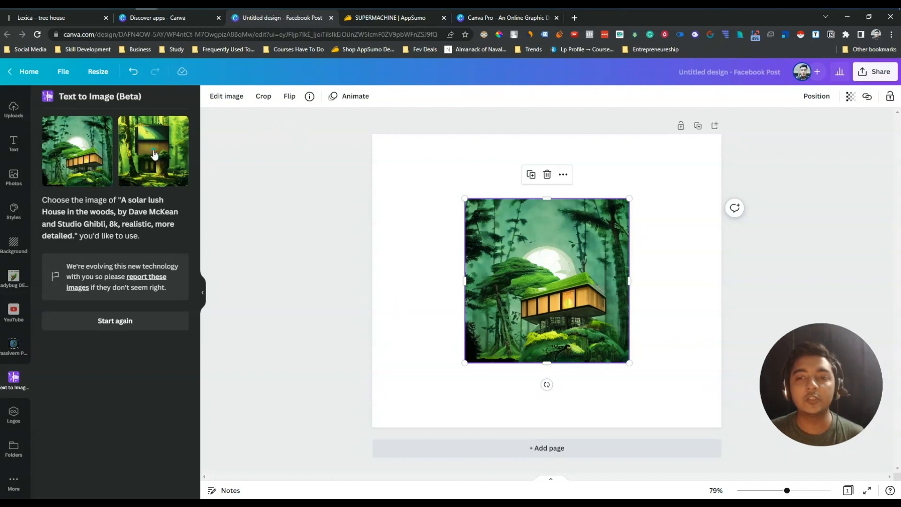
left_click_drag(552, 314, 457, 288)
left_click(586, 308)
left_click_drag(635, 310, 722, 340)
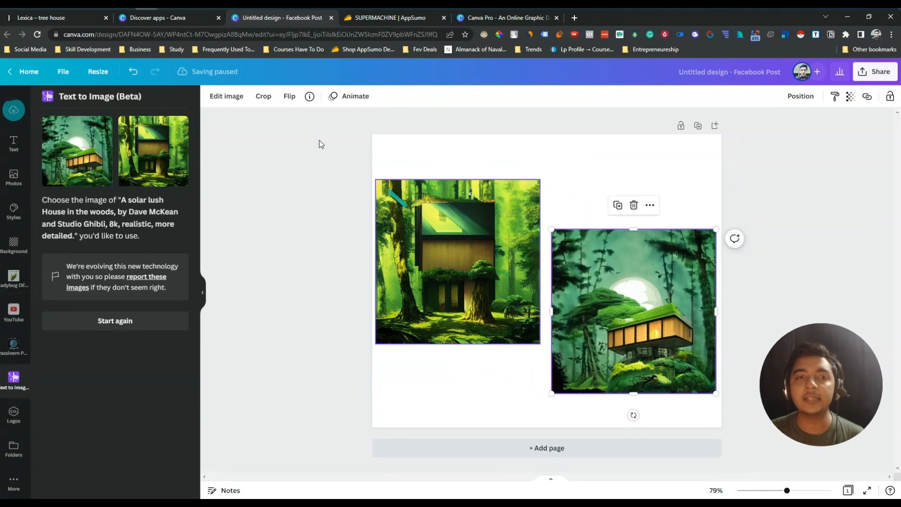
Step: Switch to the Lexica site, close the open tree house result and search its images for "forest"
left_click(79, 19)
left_click(782, 86)
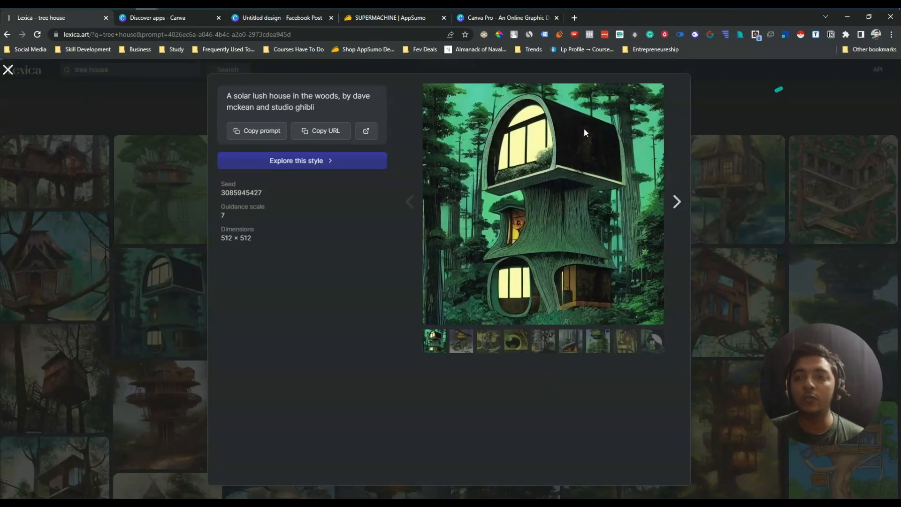
scroll(255, 287, "up", 3)
triple_click(408, 220)
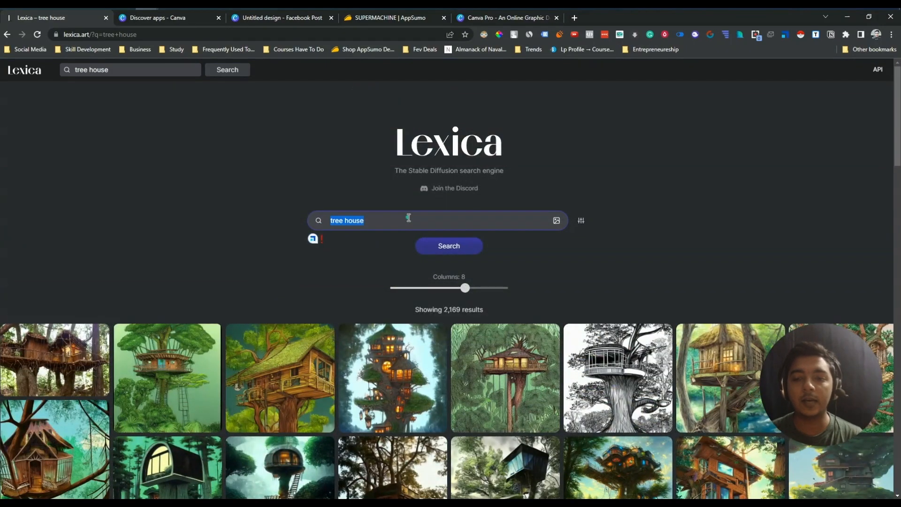
type("fore")
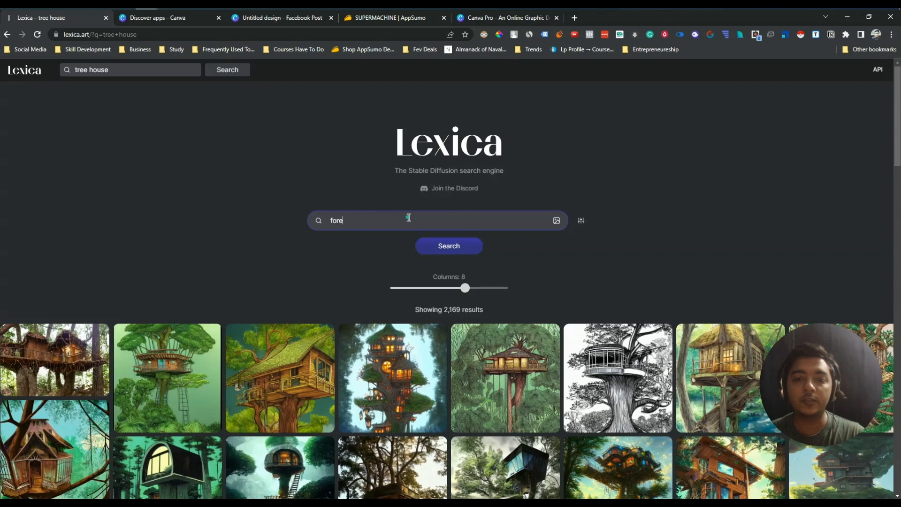
type("st")
key("Return")
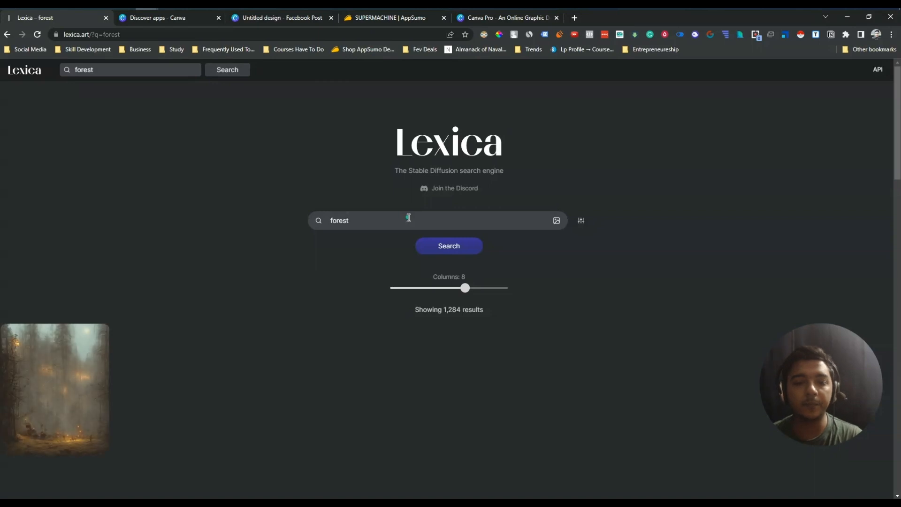
Step: Copy the prompt "A beautiful forest illustrated by eugene von guerard, ivan shishkin, john singer sargent" from its Lexica forest result
scroll(408, 218, "down", 4)
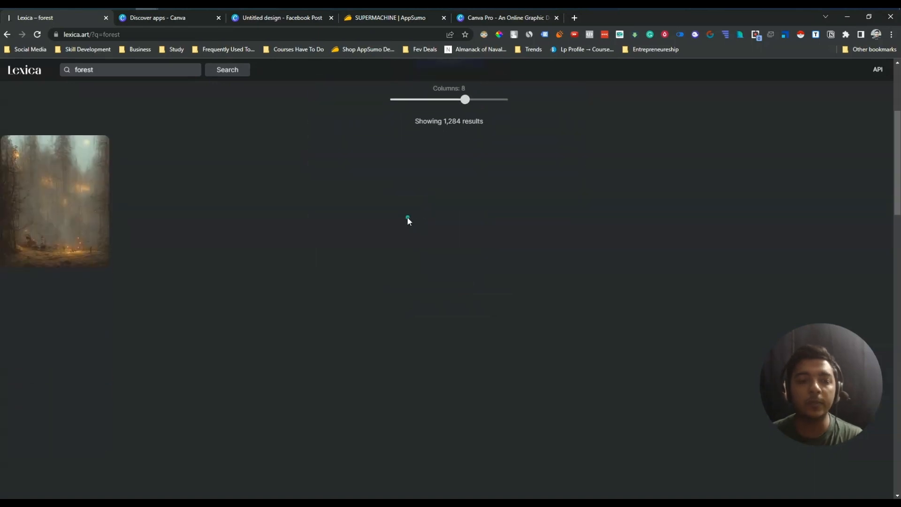
scroll(407, 220, "up", 3)
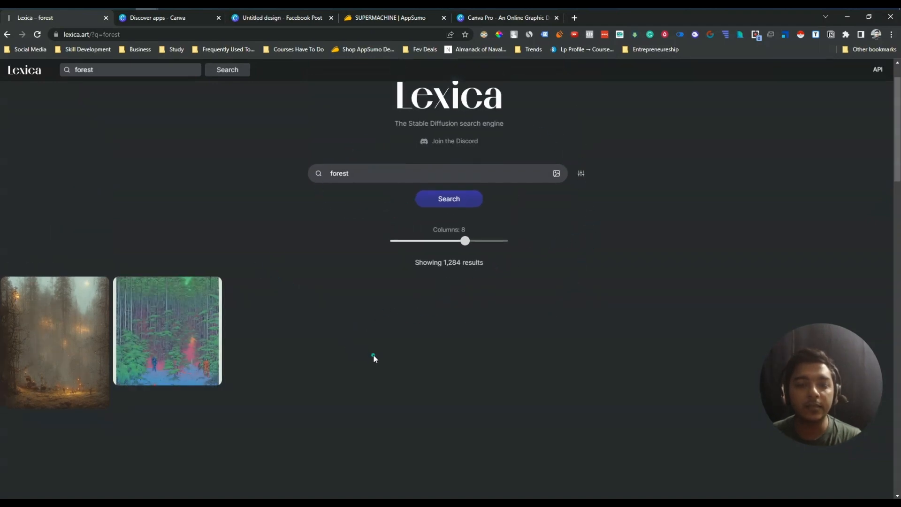
scroll(289, 315, "down", 2)
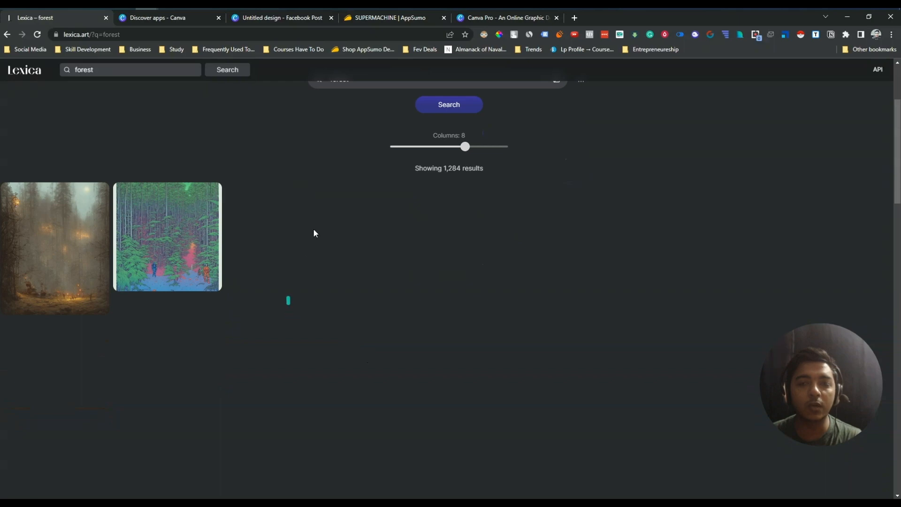
scroll(561, 282, "up", 3)
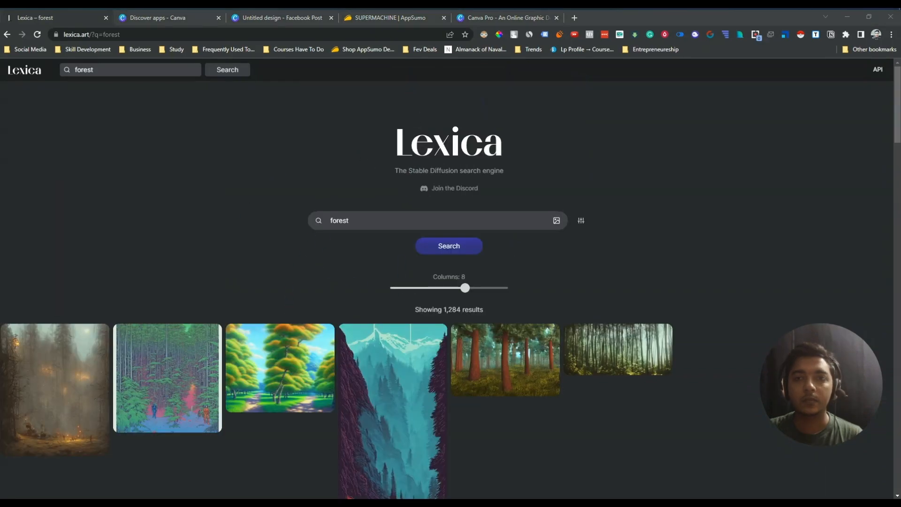
scroll(586, 376, "down", 4)
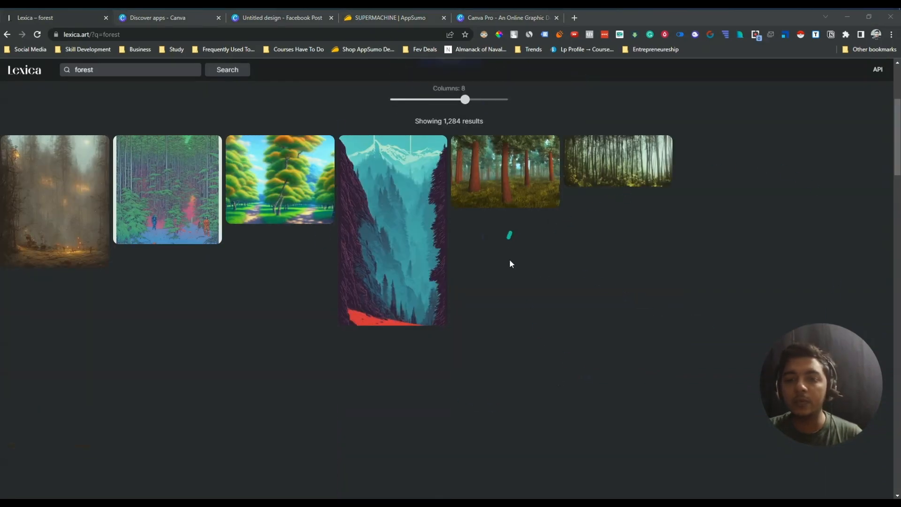
scroll(510, 263, "down", 4)
scroll(540, 386, "down", 5)
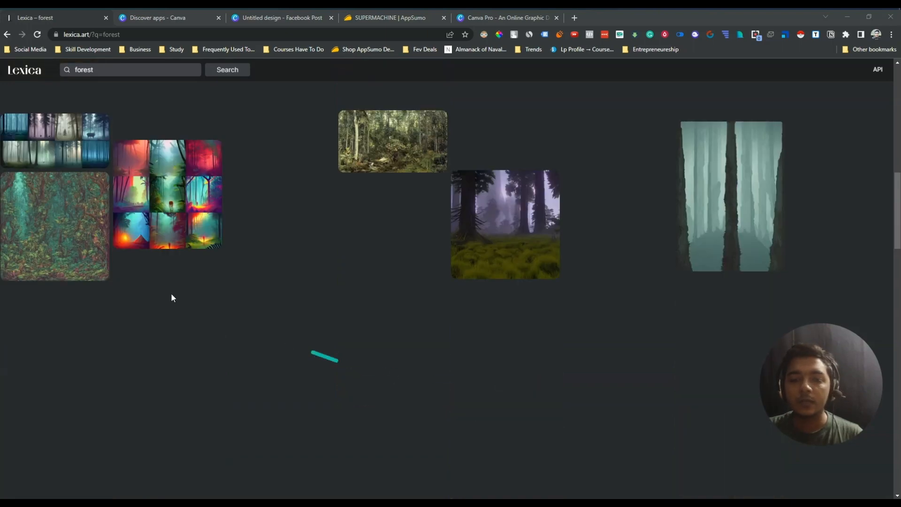
scroll(410, 253, "up", 4)
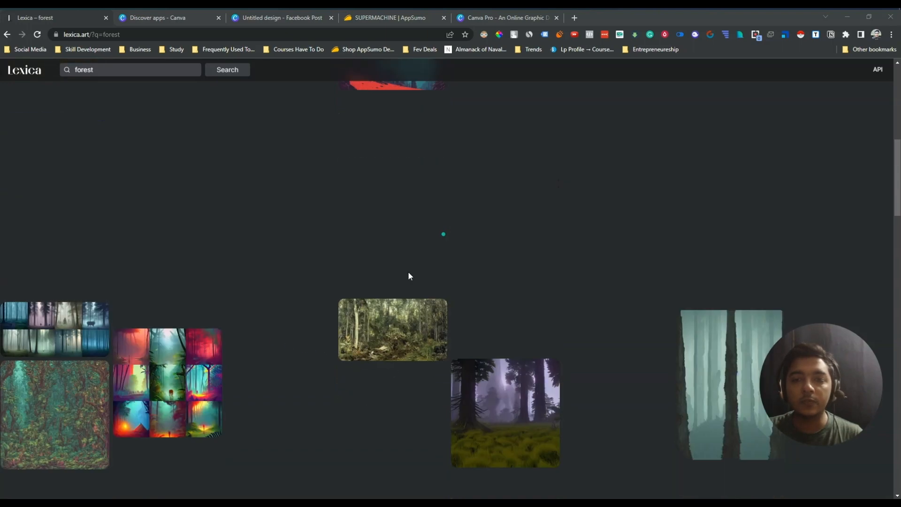
left_click(388, 333)
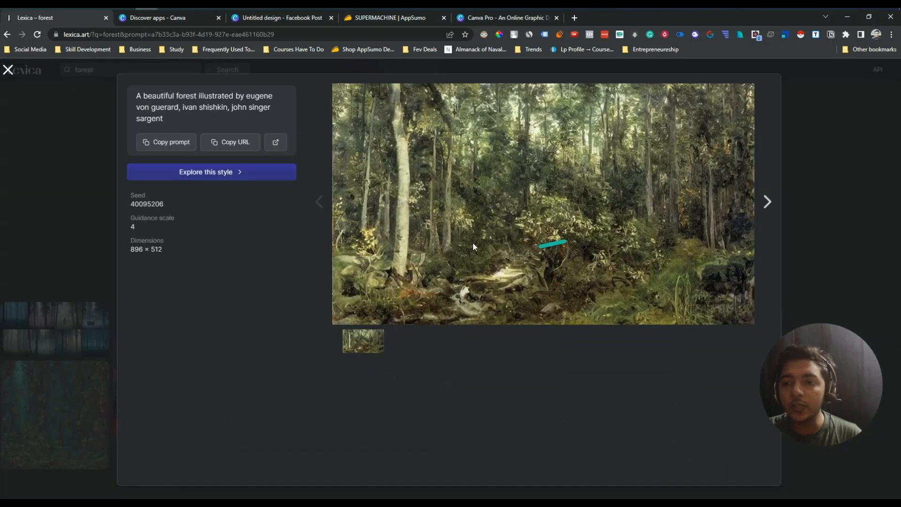
left_click(172, 147)
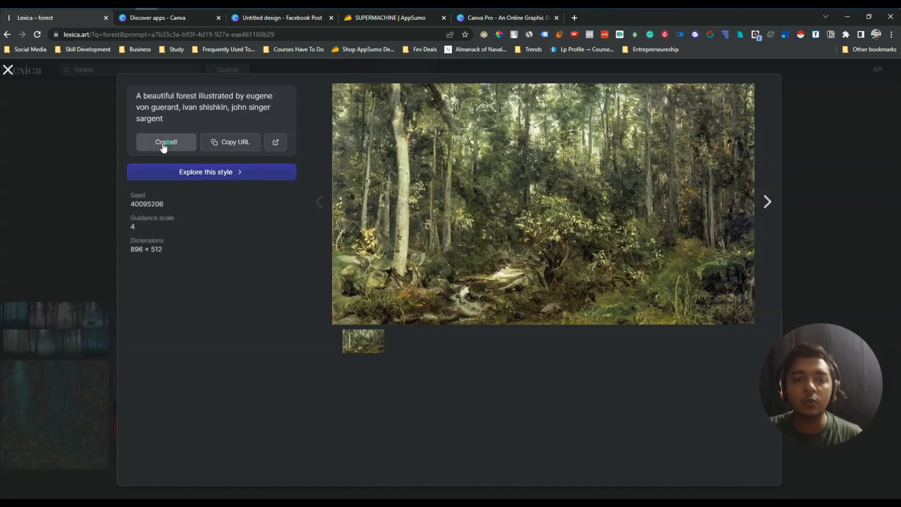
Step: Return to the Canva design, restart Text to Image and generate images from the copied forest prompt in place of the house prompt
left_click(247, 19)
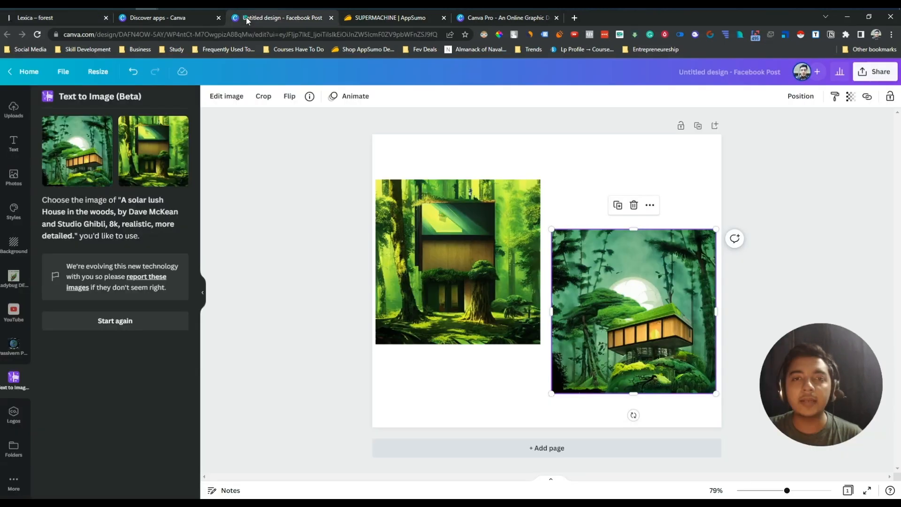
left_click(116, 330)
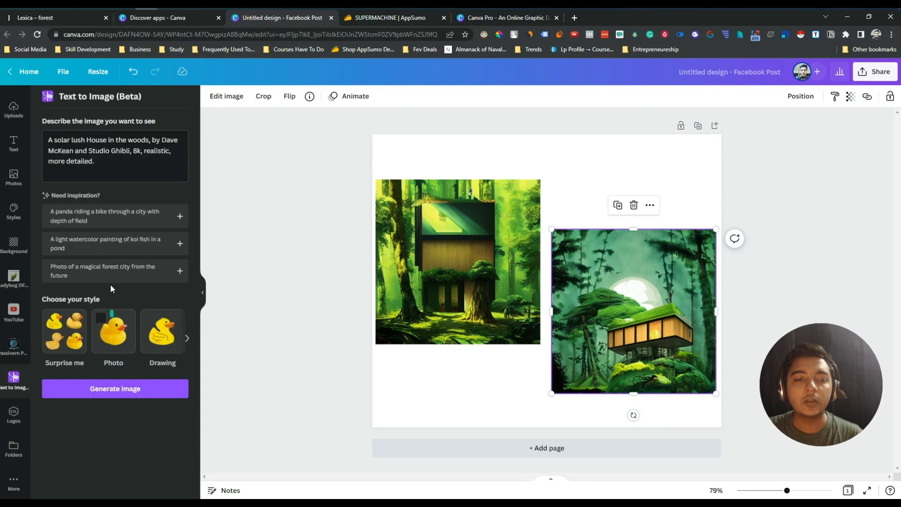
left_click_drag(107, 162, 48, 139)
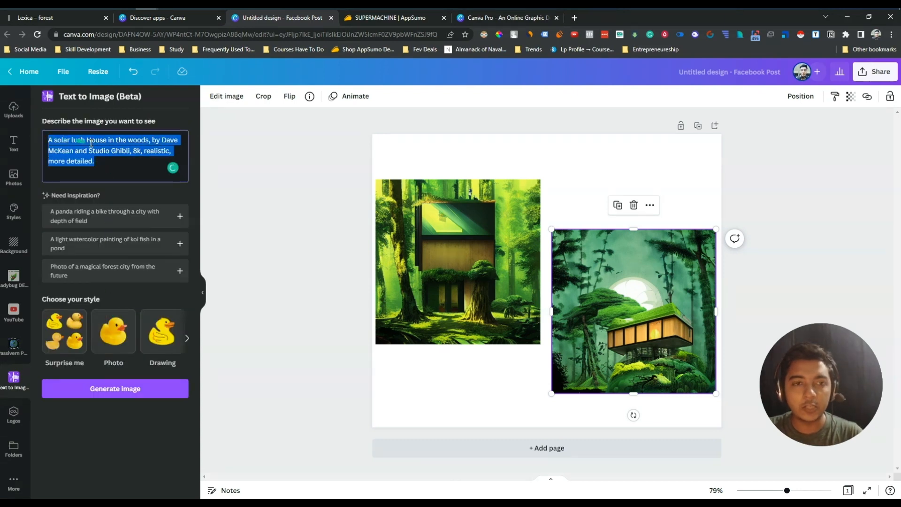
key("ctrl+v")
left_click(153, 390)
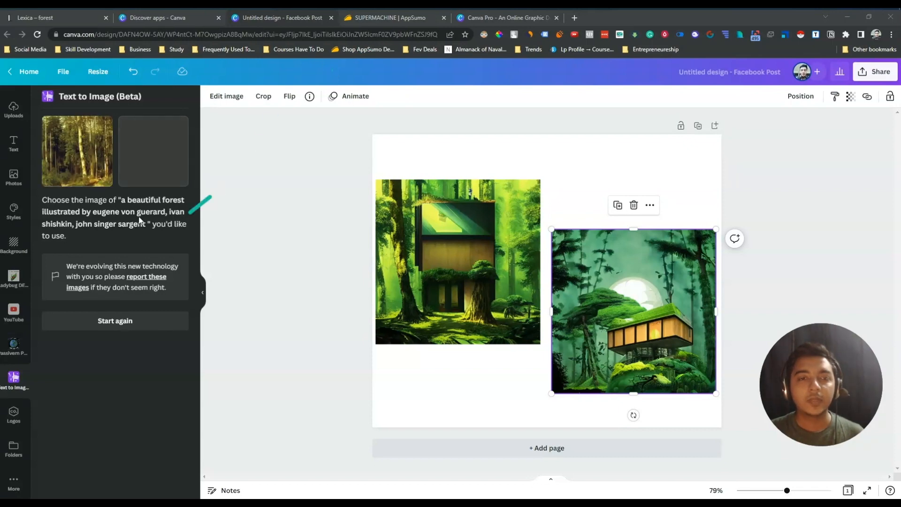
Step: Add a second page with both generated forest images spread diagonally apart, and restart the Text to Image prompt
left_click(558, 451)
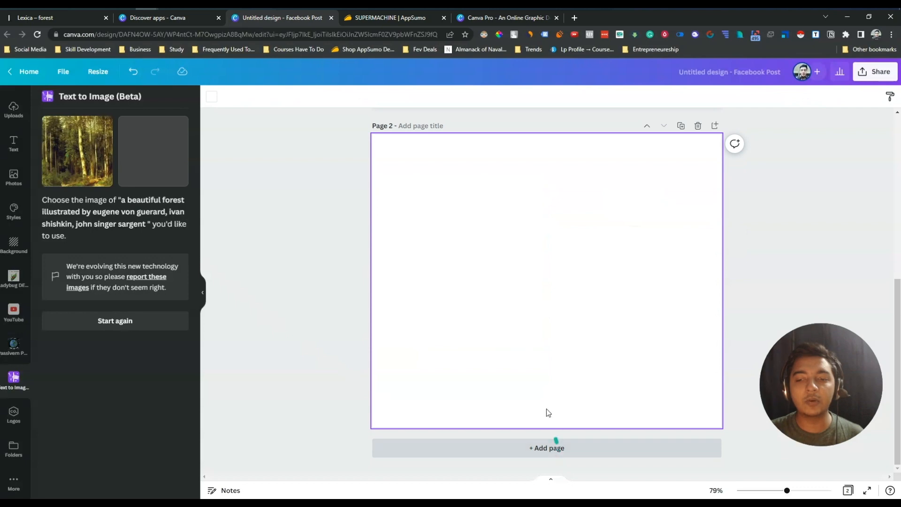
left_click(87, 157)
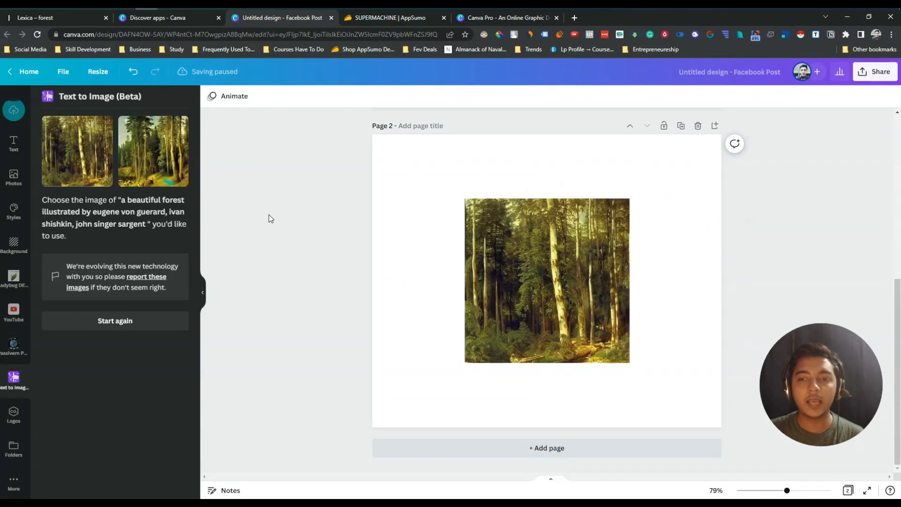
left_click(153, 150)
left_click_drag(560, 295, 471, 250)
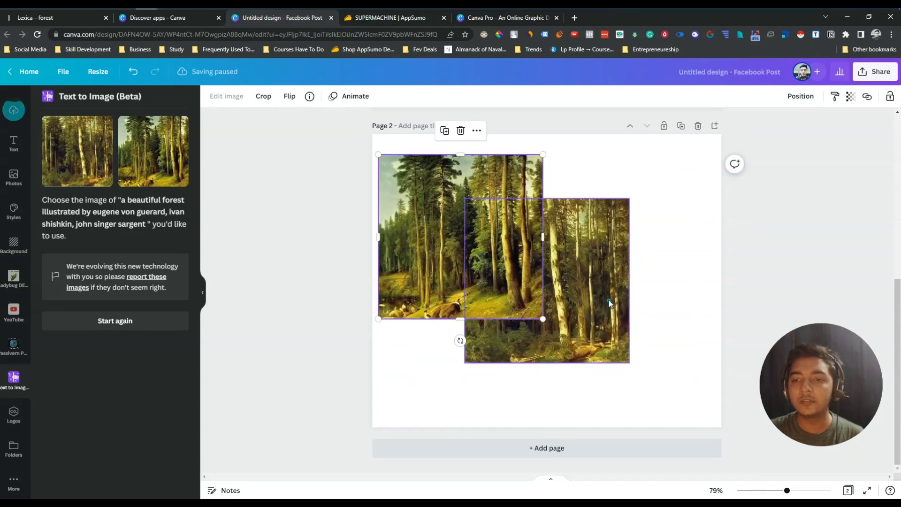
left_click_drag(609, 302, 693, 346)
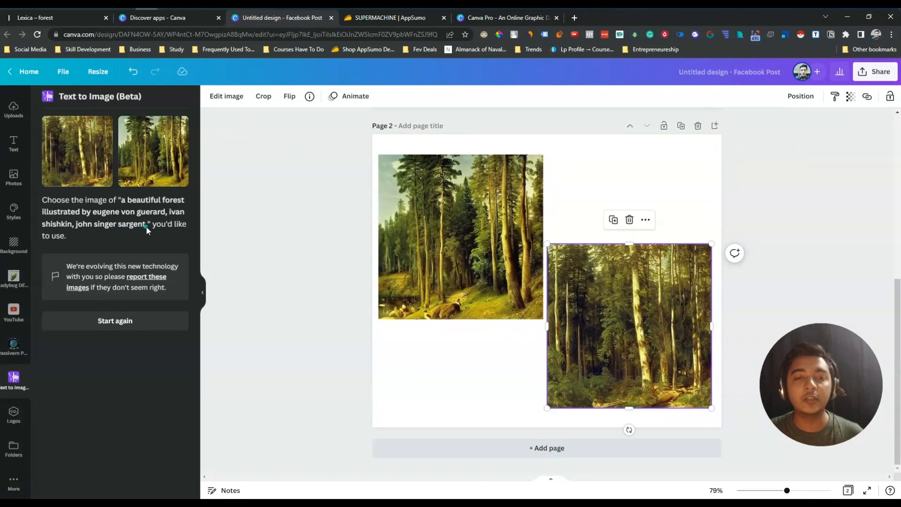
left_click(334, 345)
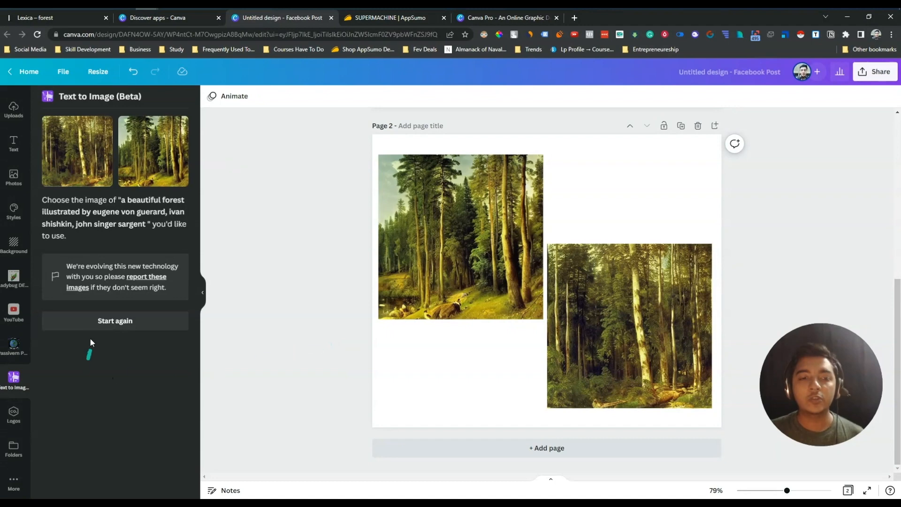
left_click(125, 323)
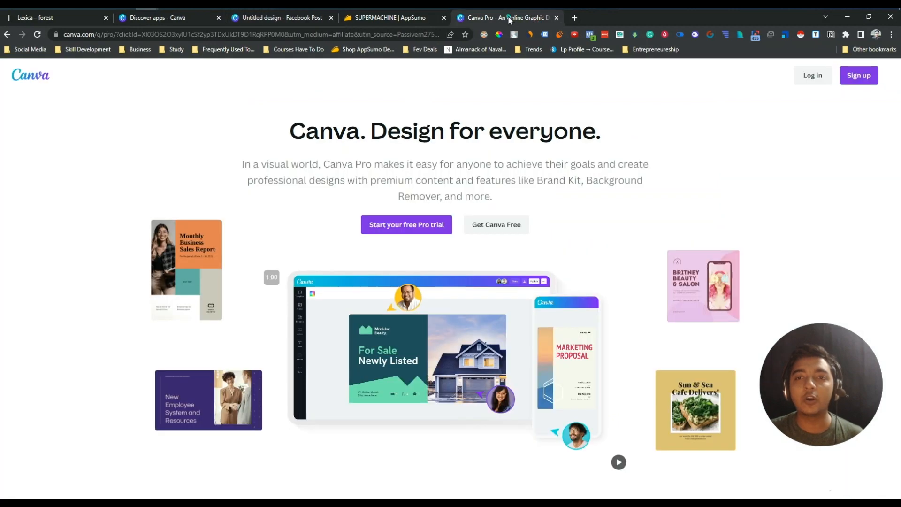
Step: View the Canva Pro page, and examine the SUPERMACHINE lifetime deal on AppSumo, including its price, plan features and founders' description
left_click(510, 17)
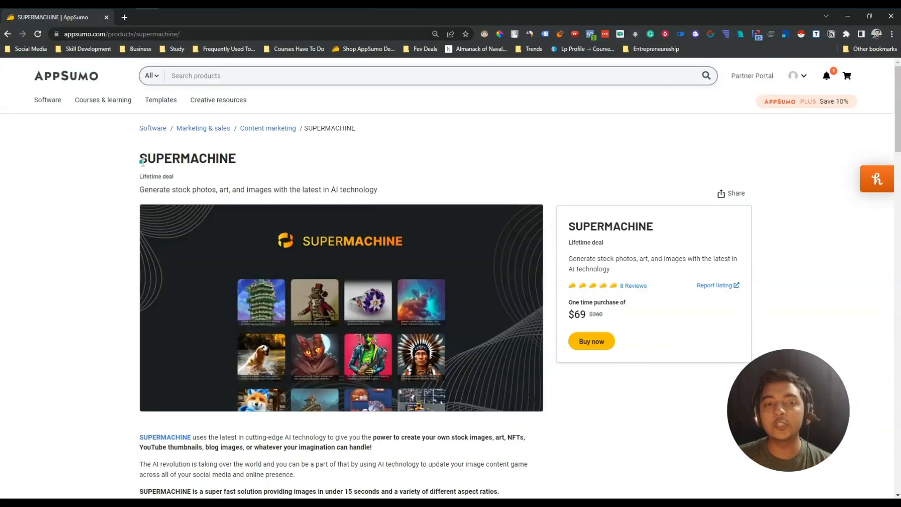
left_click_drag(141, 159, 249, 164)
left_click(250, 163)
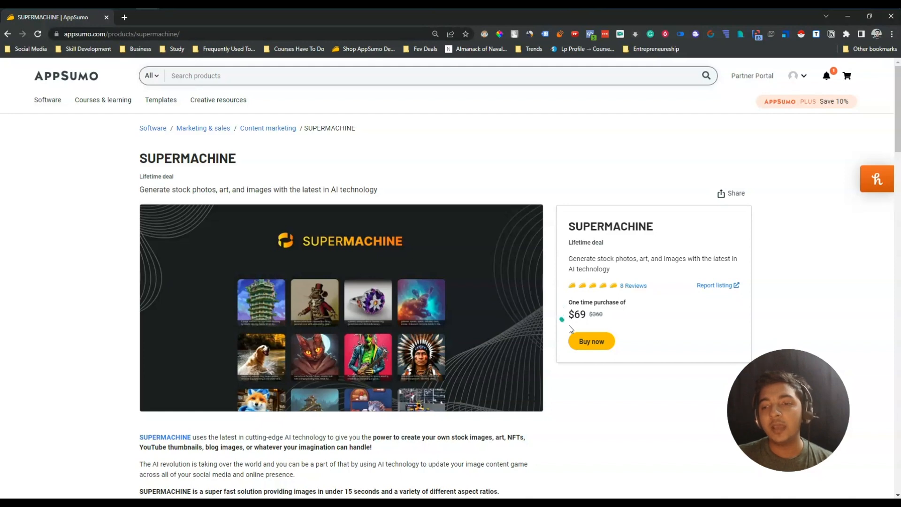
left_click_drag(572, 318, 608, 320)
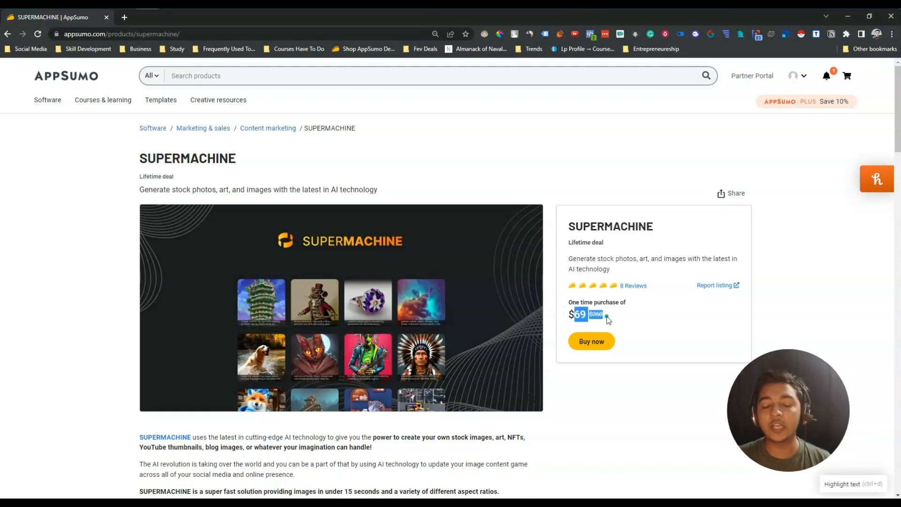
scroll(608, 320, "down", 10)
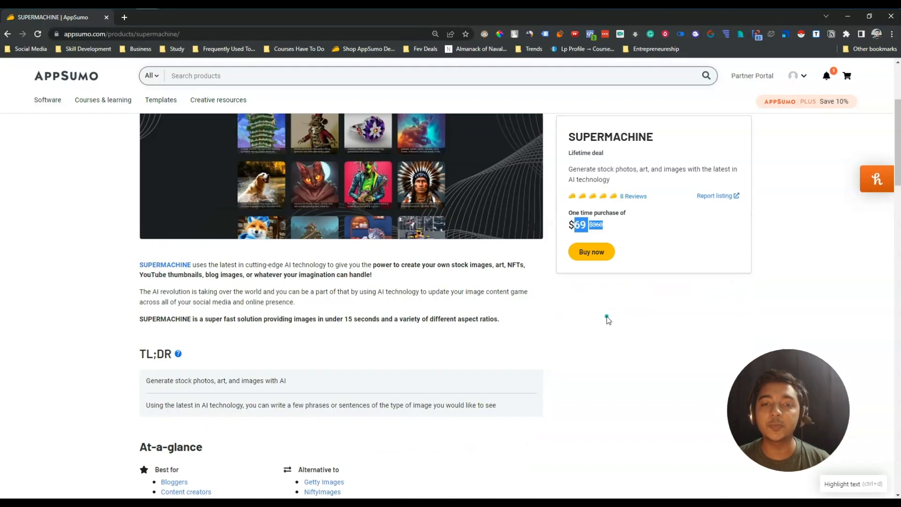
scroll(608, 320, "down", 15)
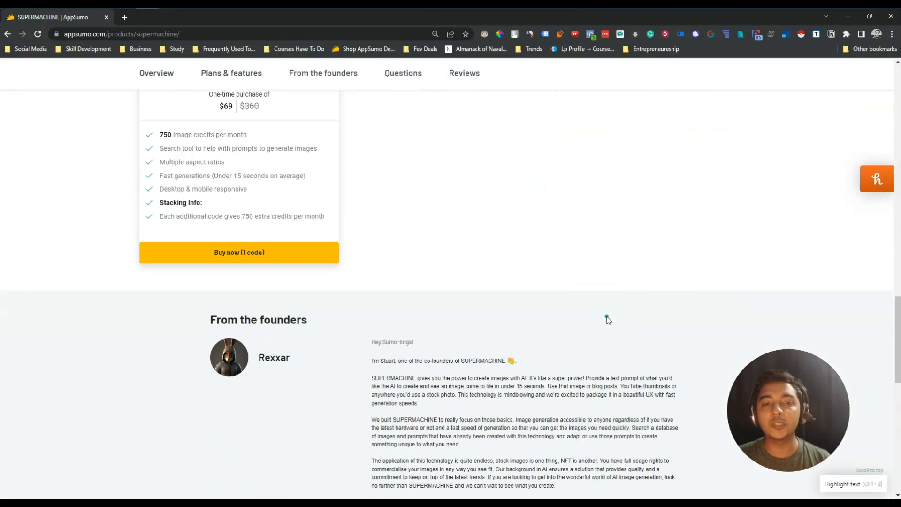
scroll(357, 297, "up", 20)
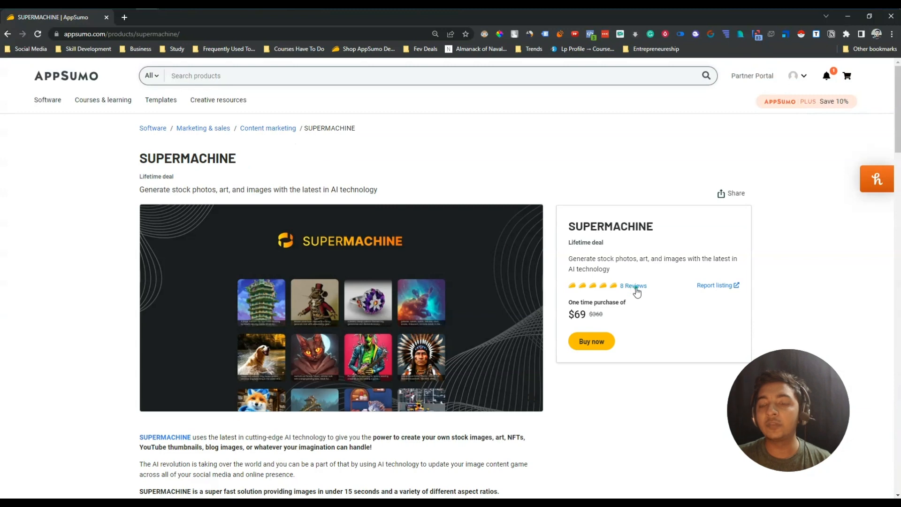
double_click(144, 156)
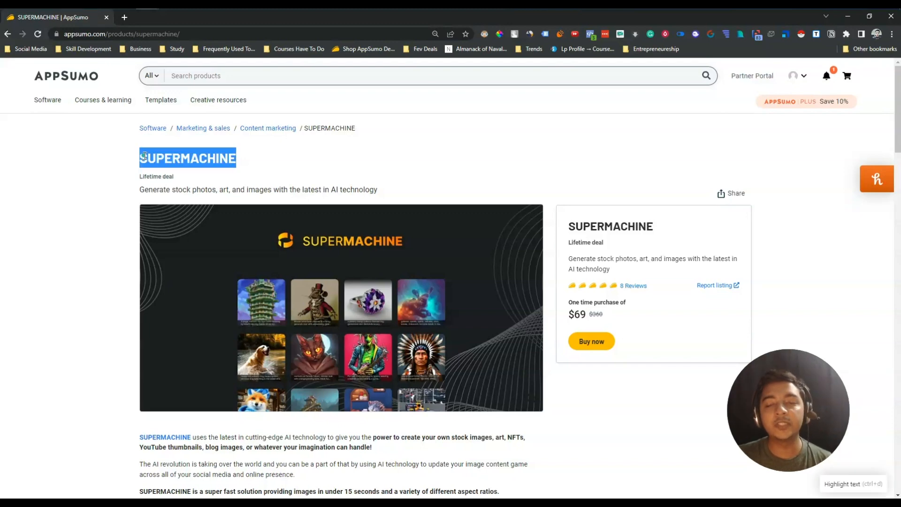